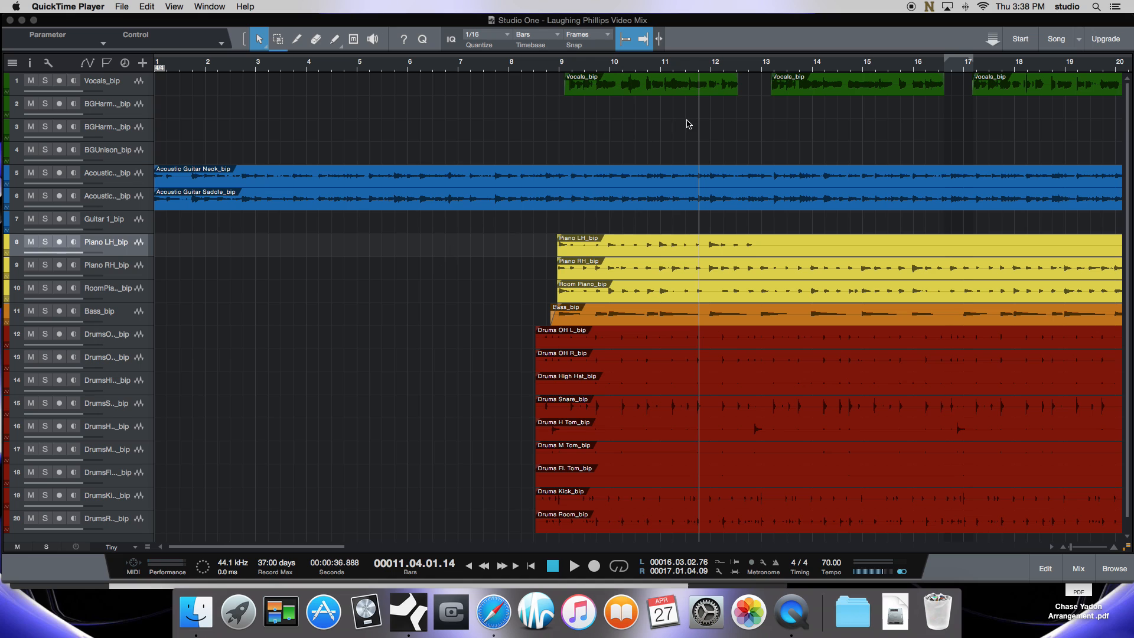
Look over the whole arrangement and audition the section from bar 21, where the background harmonies enter
{"action": "scroll", "coordinate": [684, 93], "scroll_direction": "right", "scroll_amount": 20}
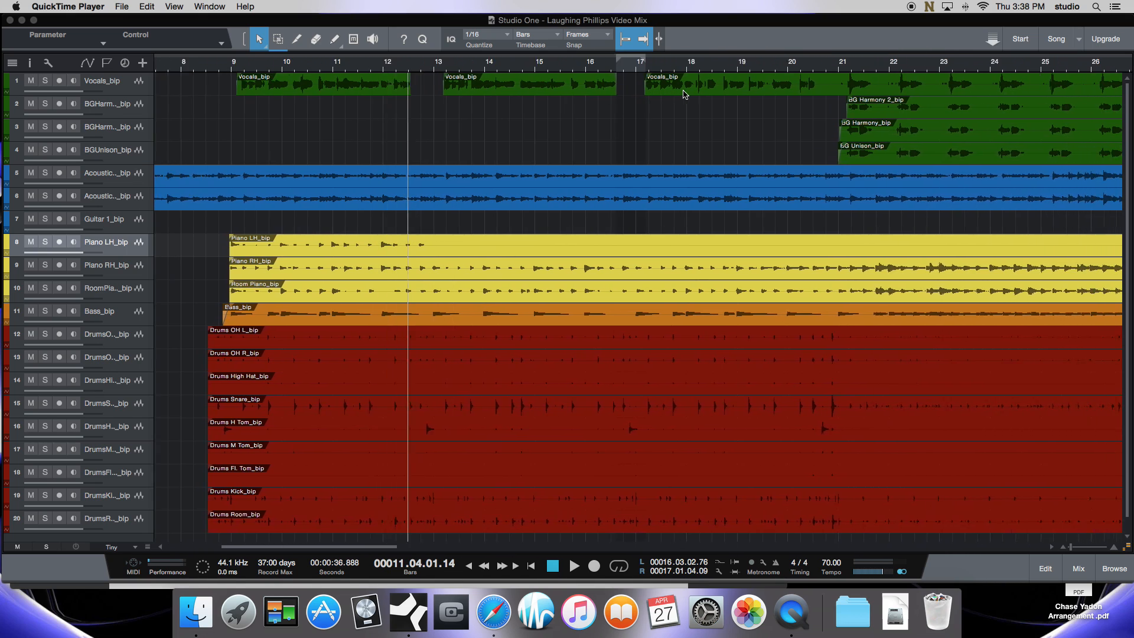
{"action": "scroll", "coordinate": [683, 93], "scroll_direction": "right", "scroll_amount": 20}
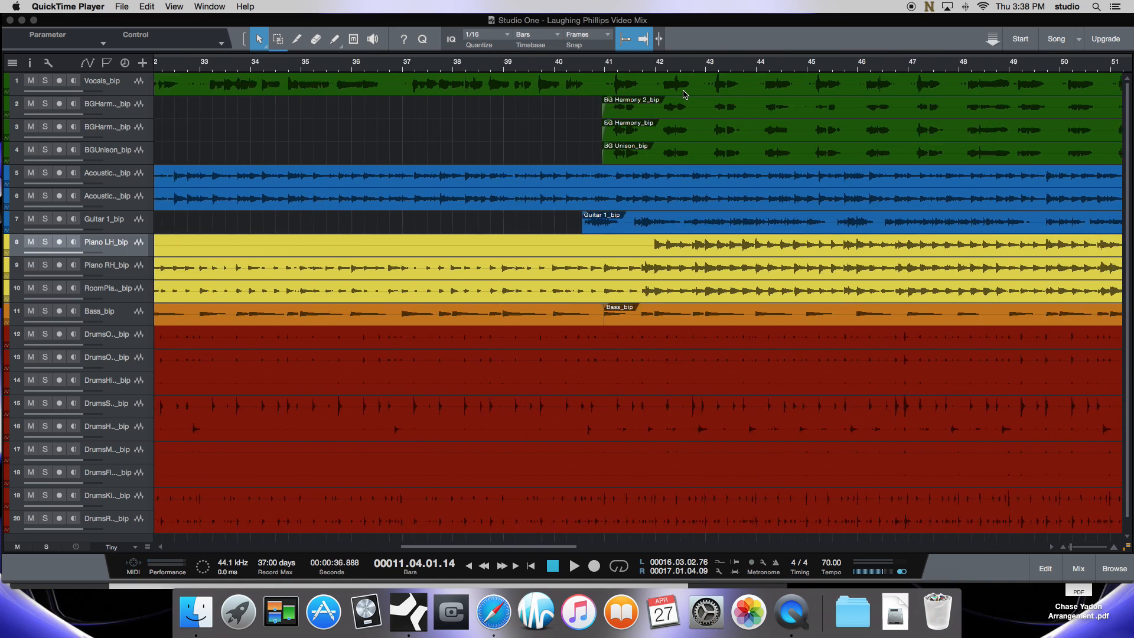
{"action": "scroll", "coordinate": [683, 93], "scroll_direction": "left", "scroll_amount": 16}
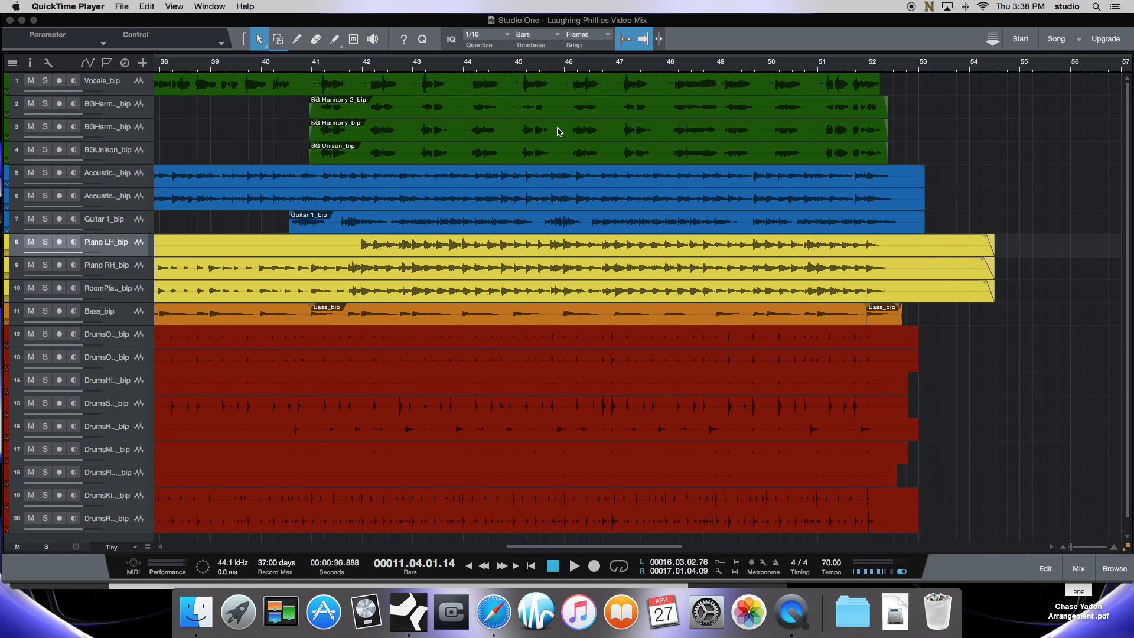
{"action": "scroll", "coordinate": [555, 130], "scroll_direction": "left", "scroll_amount": 20}
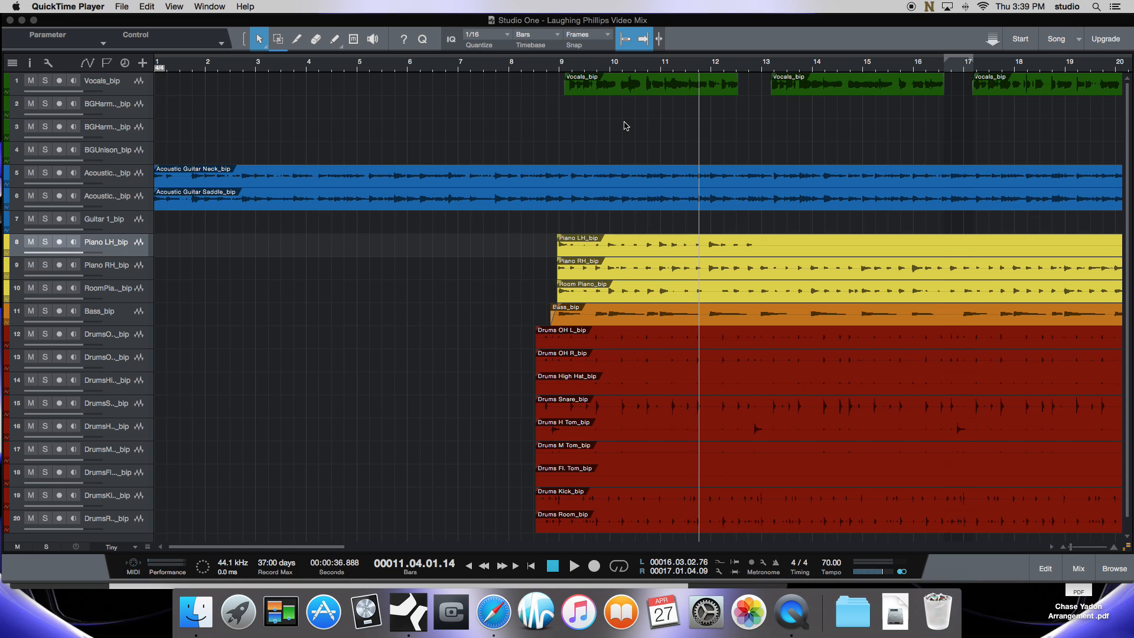
{"action": "scroll", "coordinate": [625, 126], "scroll_direction": "right", "scroll_amount": 10}
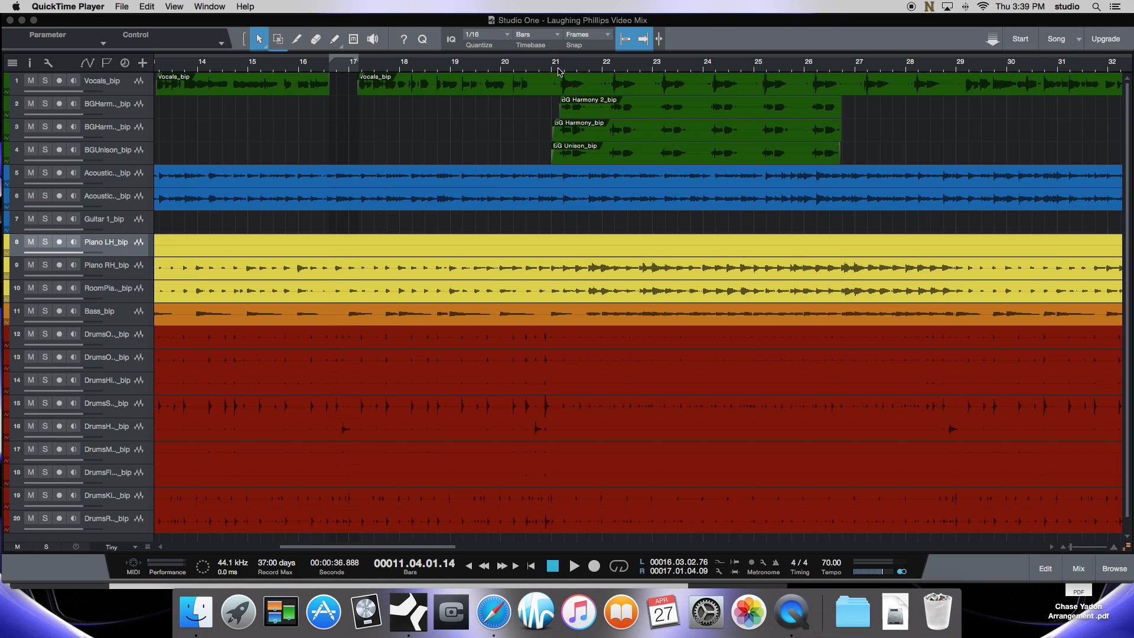
{"action": "left_click", "coordinate": [561, 71]}
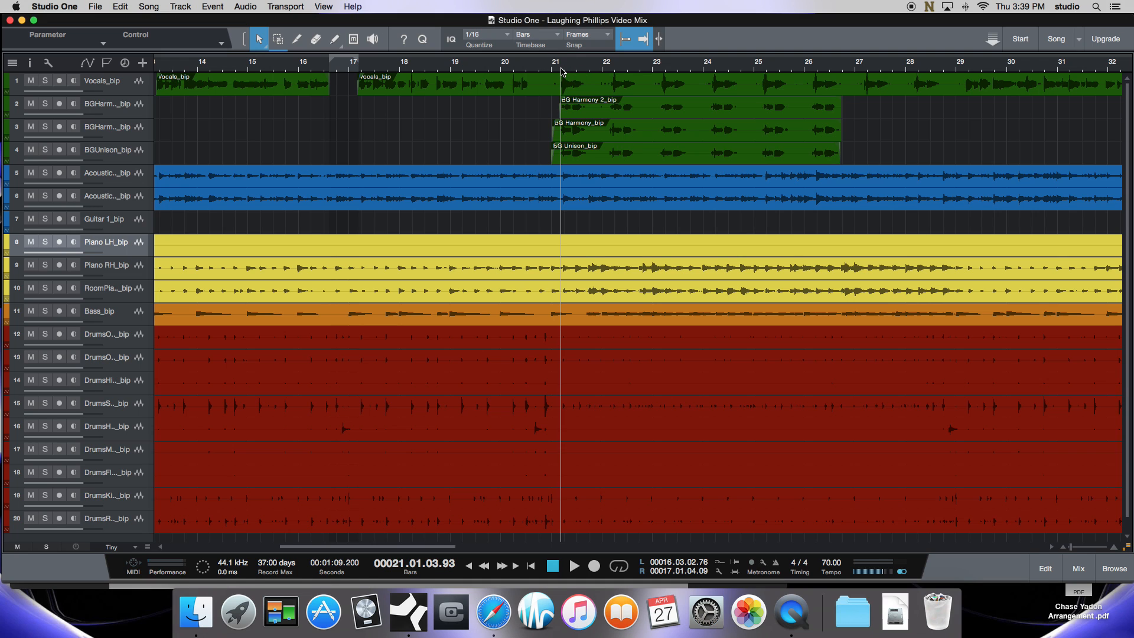
{"action": "key", "text": "space"}
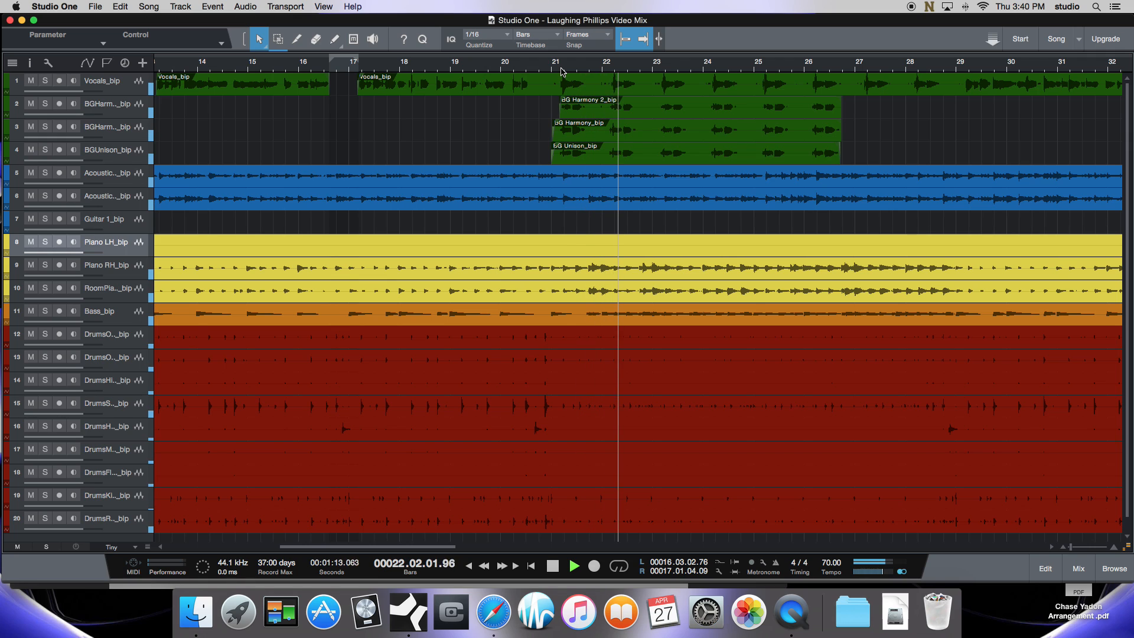
{"action": "key", "text": "space"}
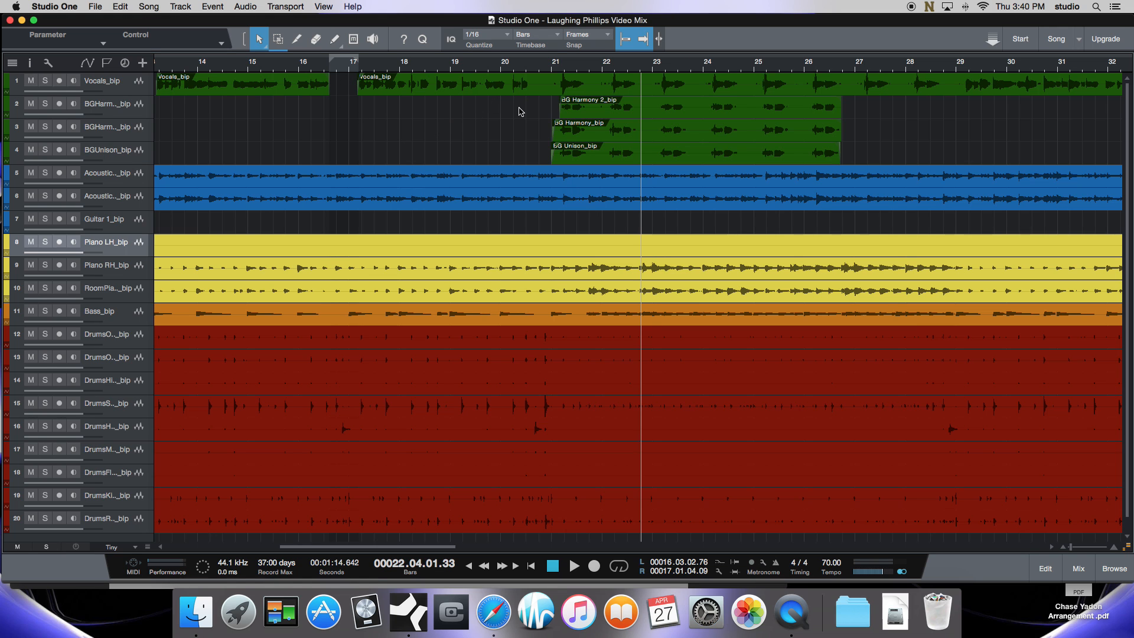
Set the loop range over the final chorus, from bar 41 to 52.04.01.80, and turn looping on
{"action": "scroll", "coordinate": [664, 95], "scroll_direction": "right", "scroll_amount": 5}
{"action": "scroll", "coordinate": [663, 95], "scroll_direction": "right", "scroll_amount": 4}
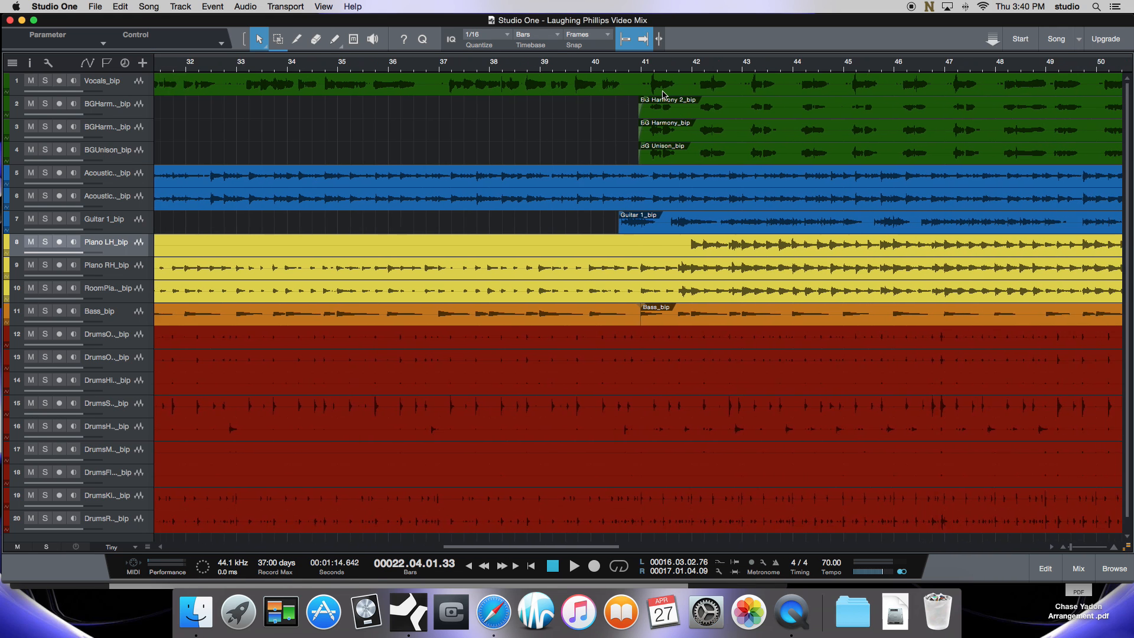
{"action": "scroll", "coordinate": [664, 94], "scroll_direction": "right", "scroll_amount": 2}
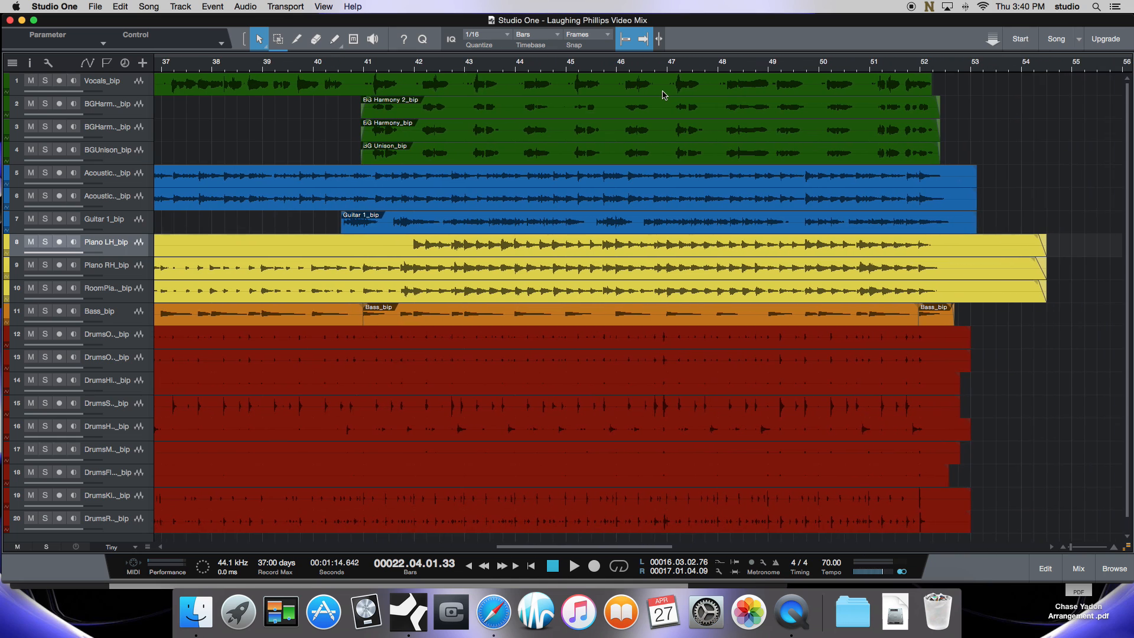
{"action": "scroll", "coordinate": [663, 94], "scroll_direction": "left", "scroll_amount": 4}
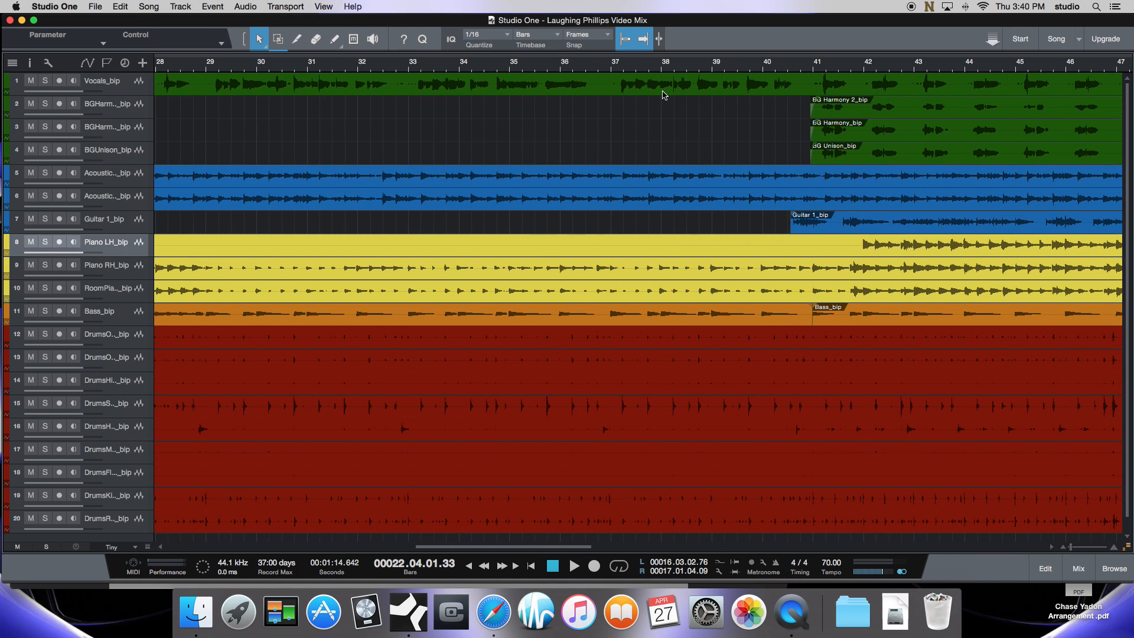
{"action": "scroll", "coordinate": [663, 95], "scroll_direction": "right", "scroll_amount": 2}
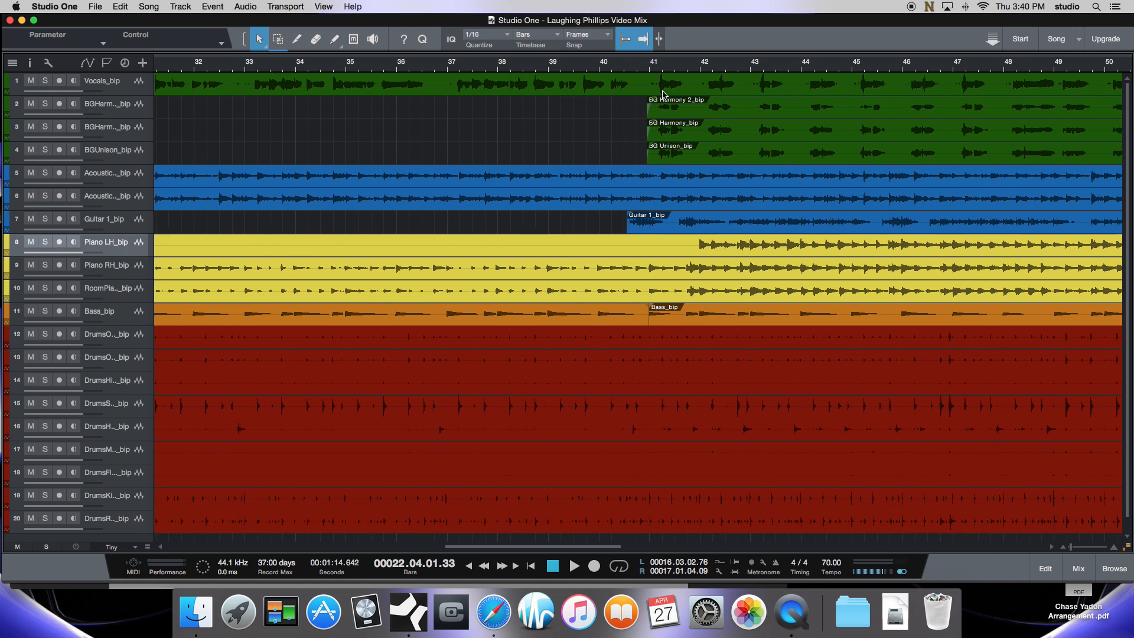
{"action": "scroll", "coordinate": [665, 88], "scroll_direction": "right", "scroll_amount": 1}
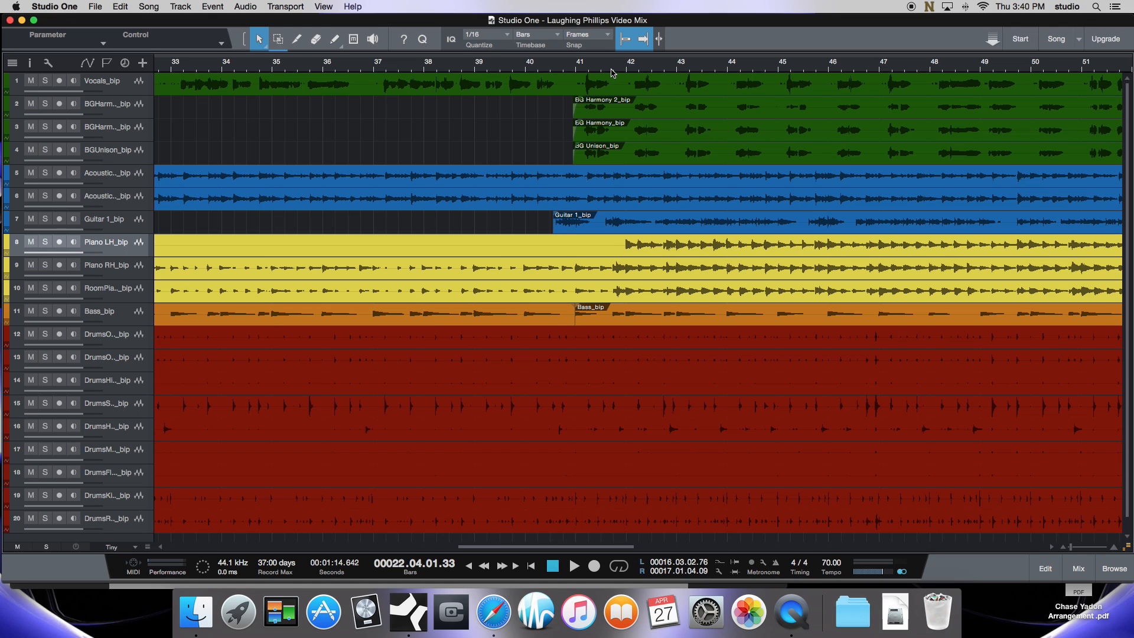
{"action": "left_click", "coordinate": [578, 60]}
{"action": "mouse_move", "coordinate": [577, 61]}
{"action": "left_mouse_down"}
{"action": "mouse_move", "coordinate": [1133, 85]}
{"action": "mouse_move", "coordinate": [1031, 86]}
{"action": "left_mouse_up"}
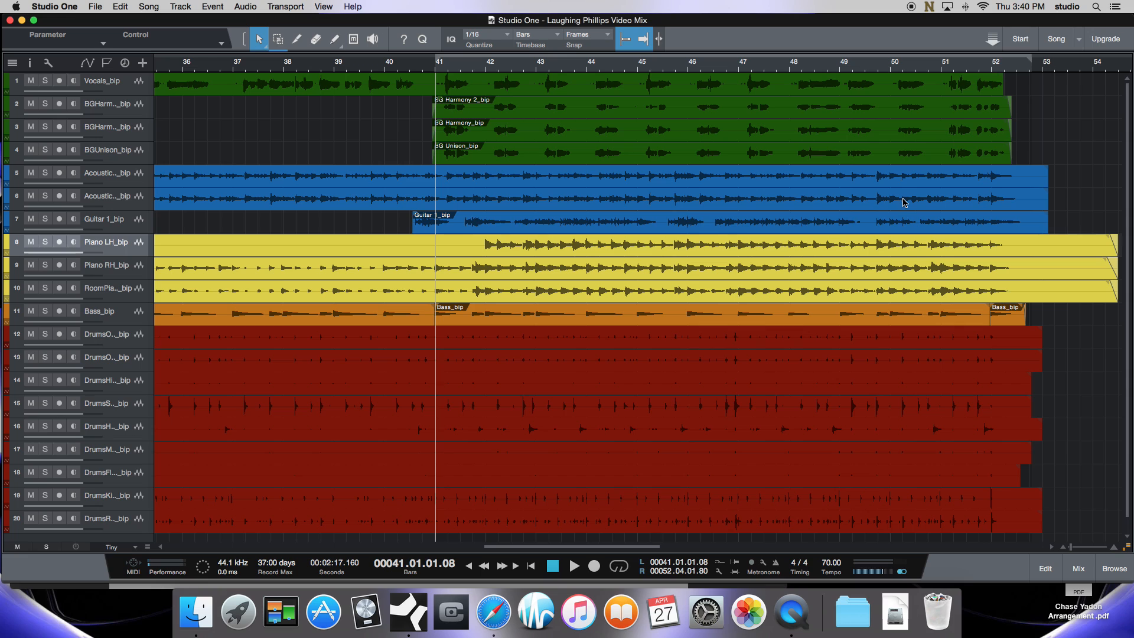
{"action": "left_click", "coordinate": [619, 568]}
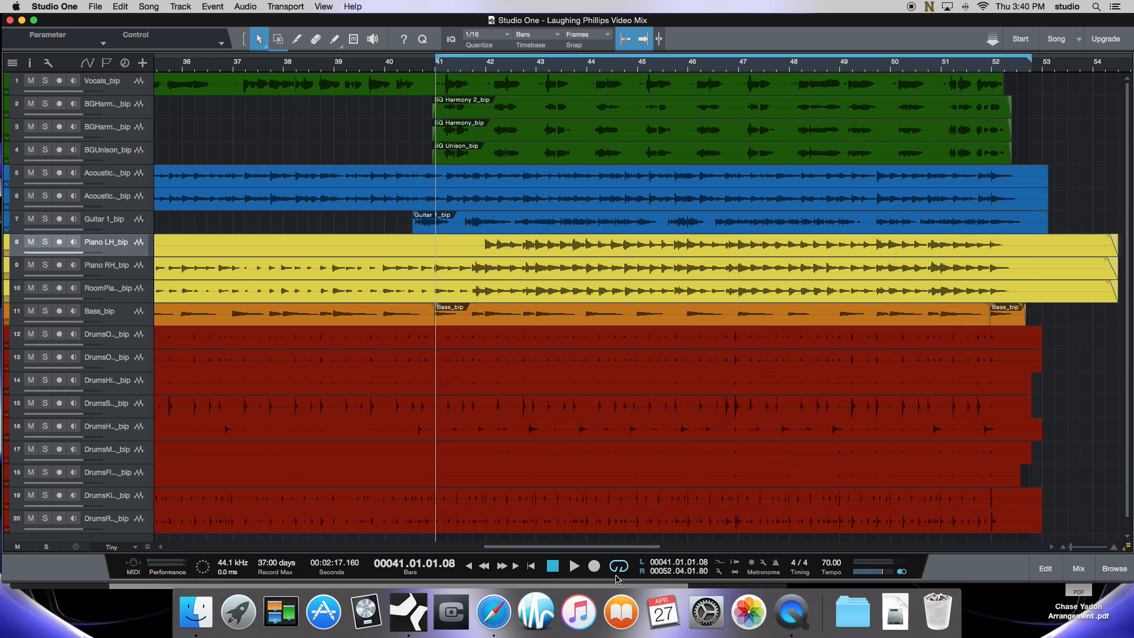
Play the looped chorus with the mixer shown and select the Vocals channel to check its level and the main output
{"action": "key", "text": "space"}
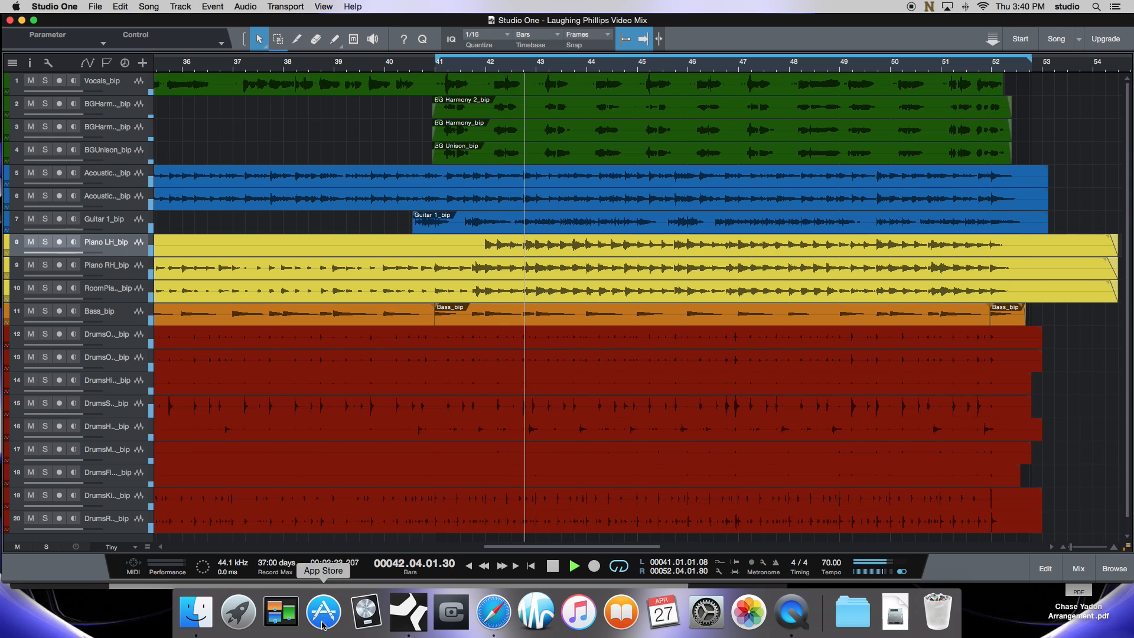
{"action": "left_click", "coordinate": [1079, 568]}
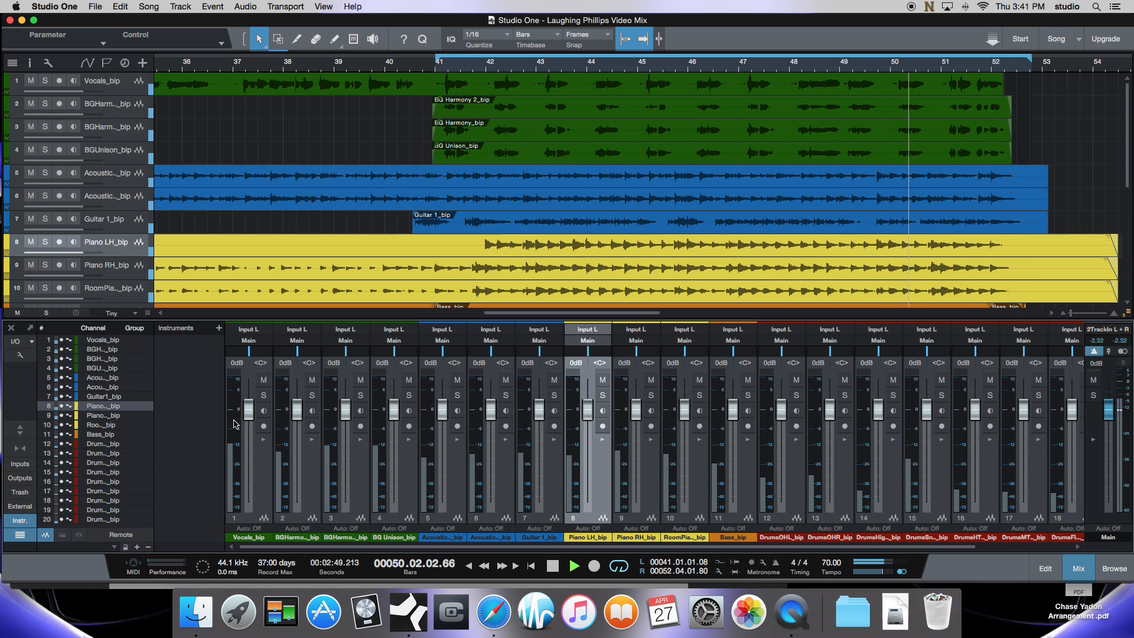
{"action": "left_click", "coordinate": [264, 460]}
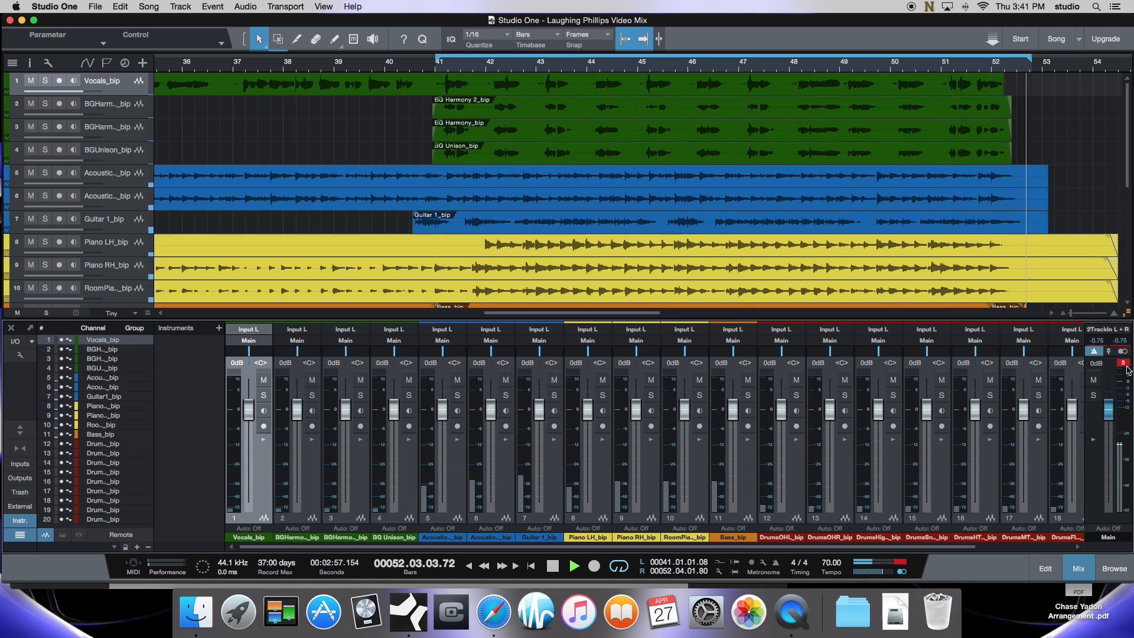
{"action": "key", "text": "space"}
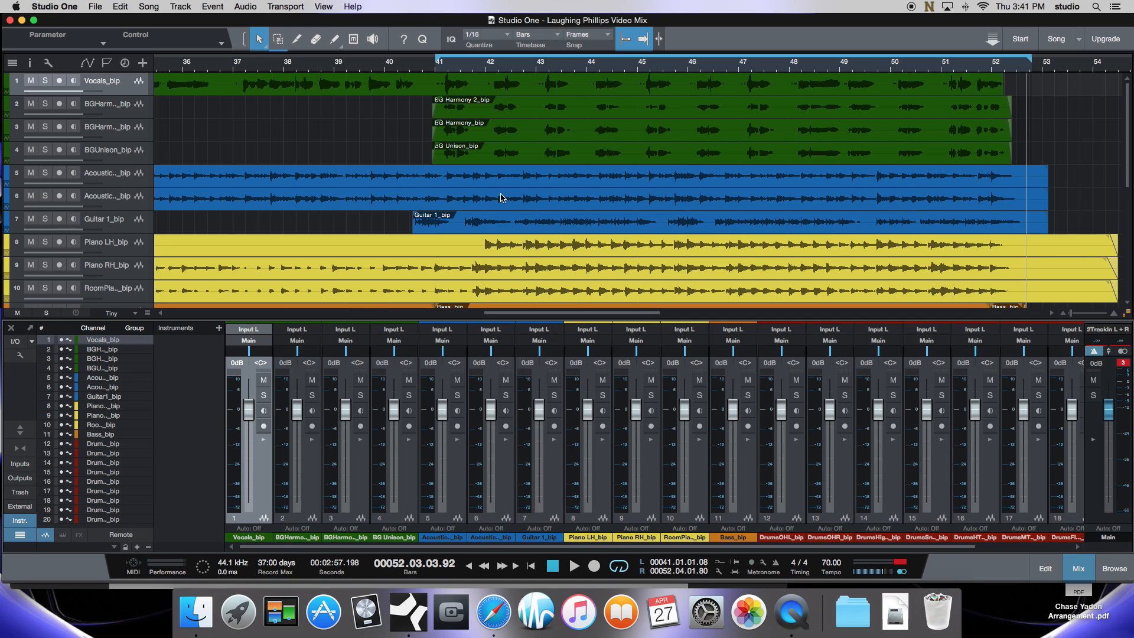
Select all three events on the Vocals track and lower their volume
{"action": "left_click", "coordinate": [447, 84]}
{"action": "scroll", "coordinate": [447, 84], "scroll_direction": "left", "scroll_amount": 15}
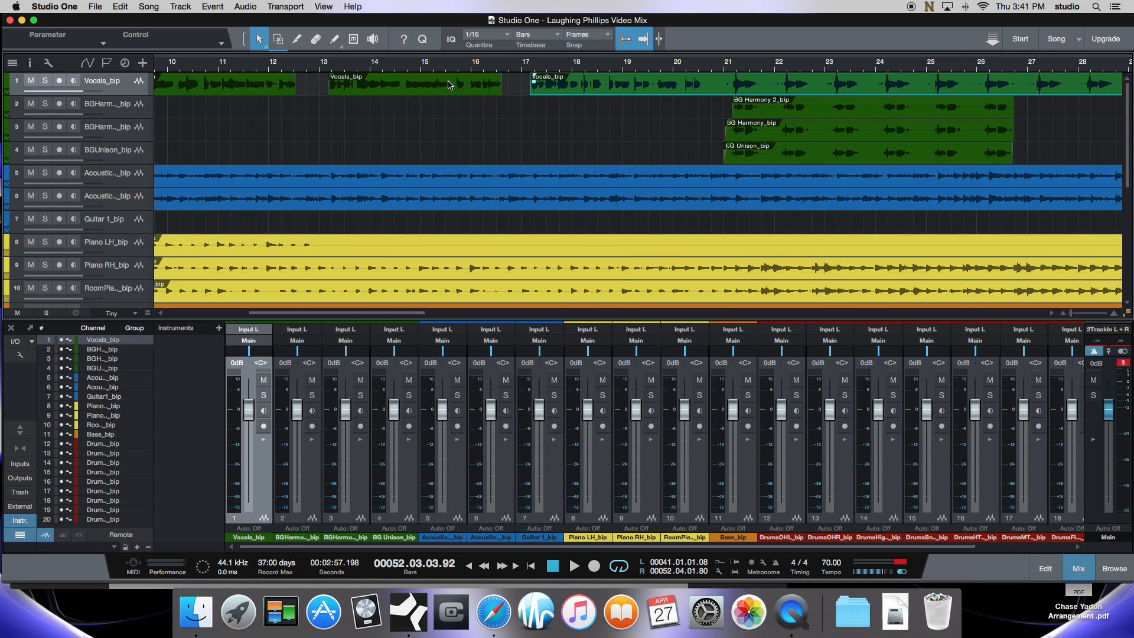
{"action": "left_click", "coordinate": [448, 84], "text": "shift"}
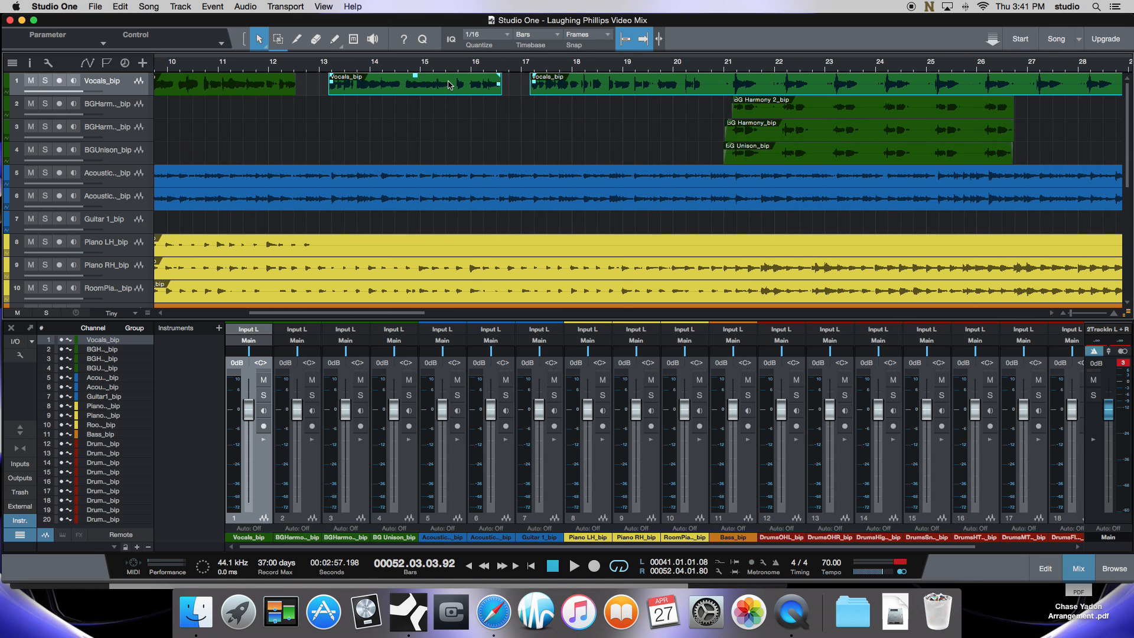
{"action": "left_click", "coordinate": [281, 85], "text": "shift"}
{"action": "scroll", "coordinate": [281, 85], "scroll_direction": "left", "scroll_amount": 5}
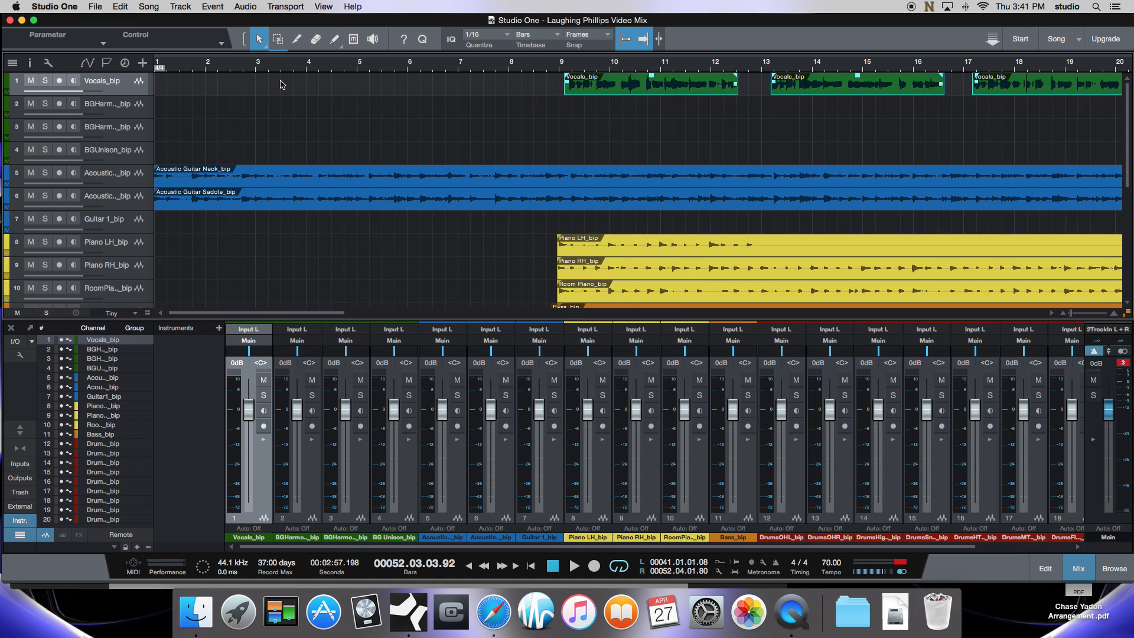
{"action": "scroll", "coordinate": [281, 85], "scroll_direction": "right", "scroll_amount": 15}
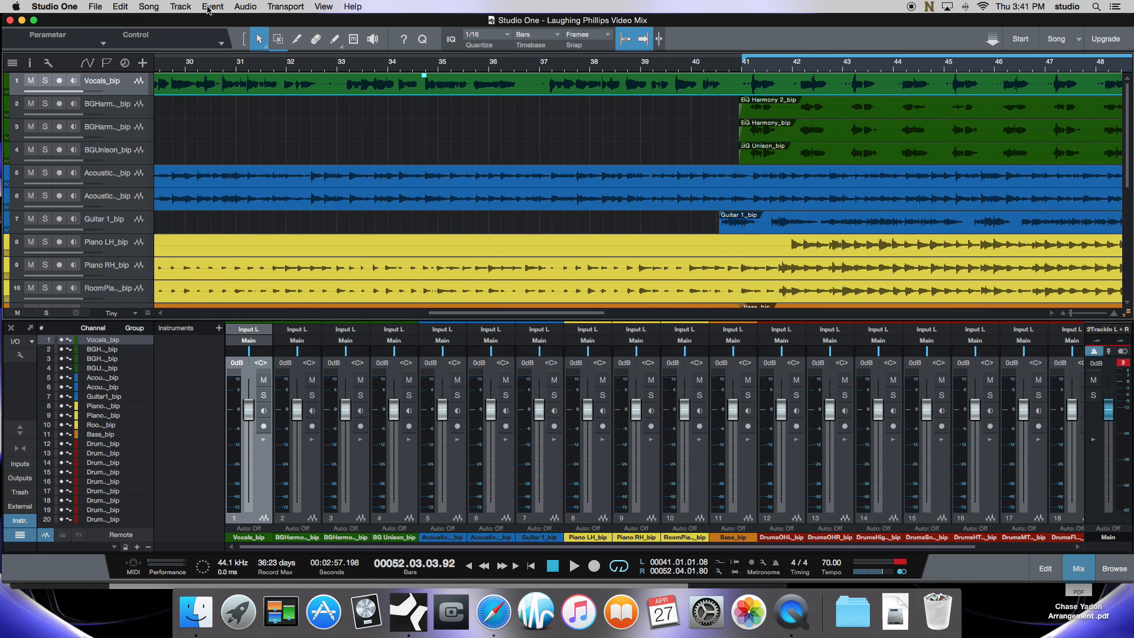
{"action": "left_click", "coordinate": [247, 6]}
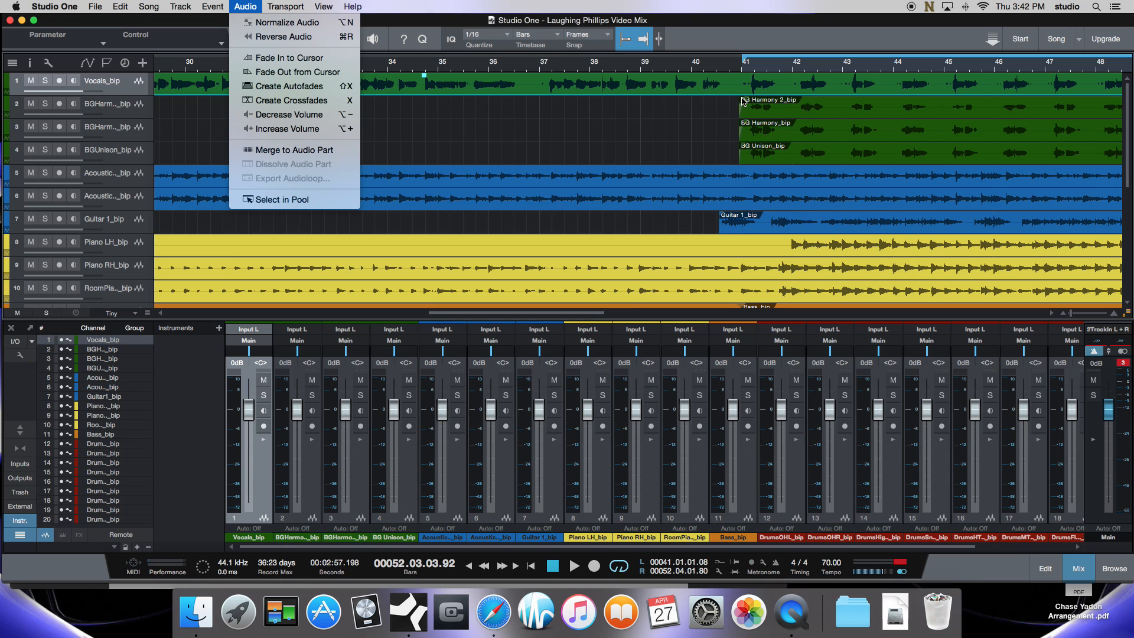
{"action": "left_click", "coordinate": [731, 60]}
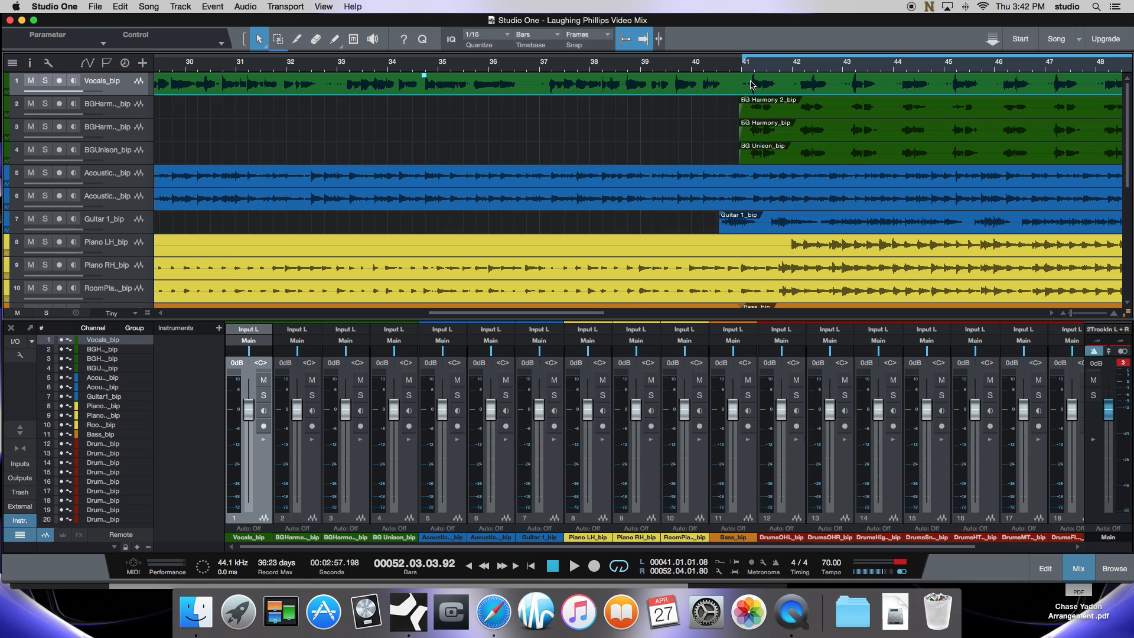
{"action": "key", "text": "alt+Down"}
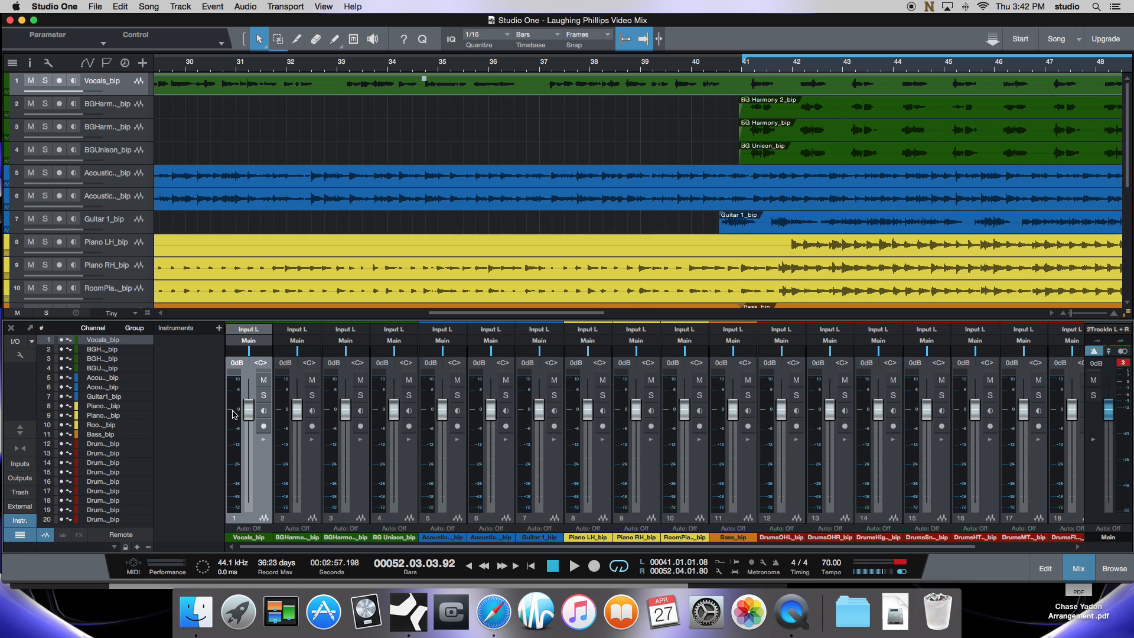
Audition the loop and lower the volume of the selected Vocals events further
{"action": "key", "text": "space"}
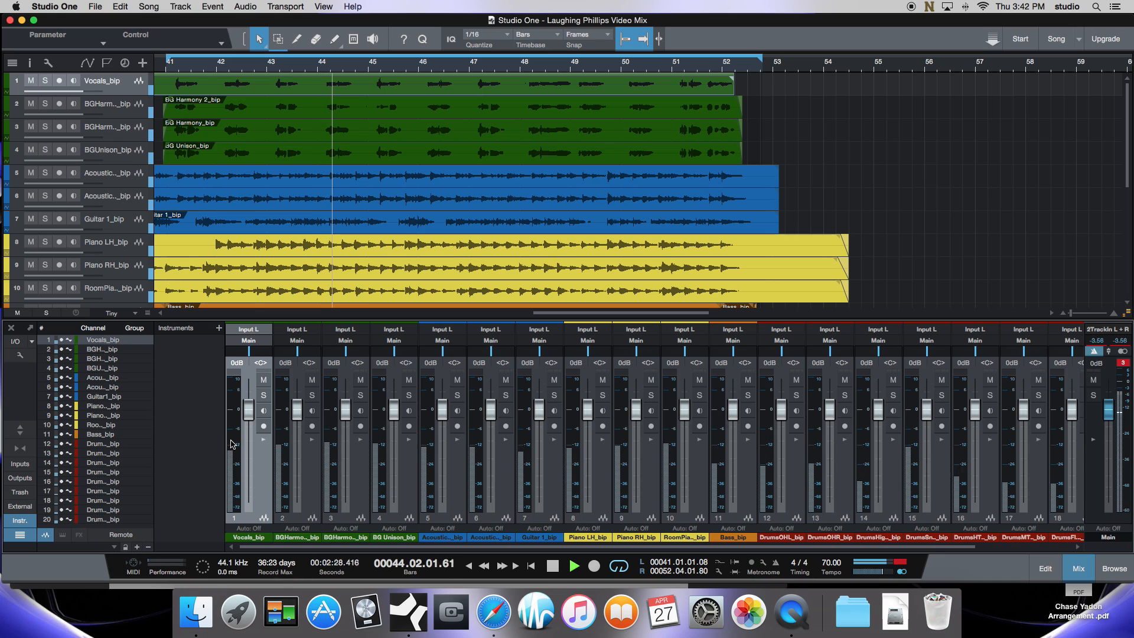
{"action": "key", "text": "space"}
{"action": "mouse_move", "coordinate": [232, 444]}
{"action": "key", "text": "alt+Down"}
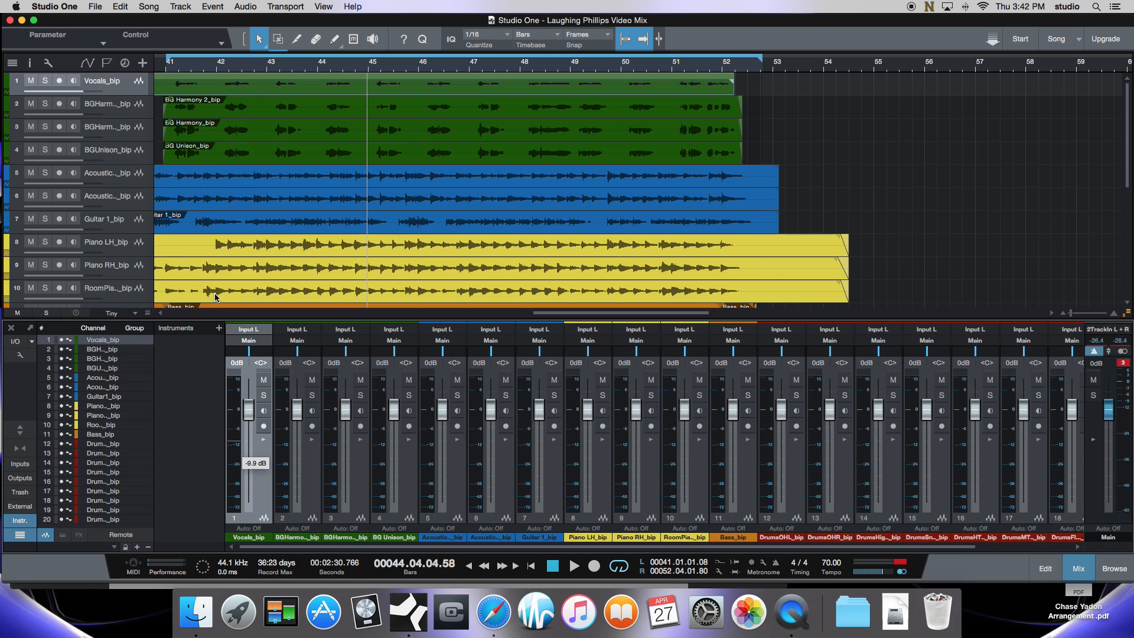
Replay the chorus from bar 41 to check the vocal level and reset the transport output meter's clip indicator
{"action": "key", "text": "space"}
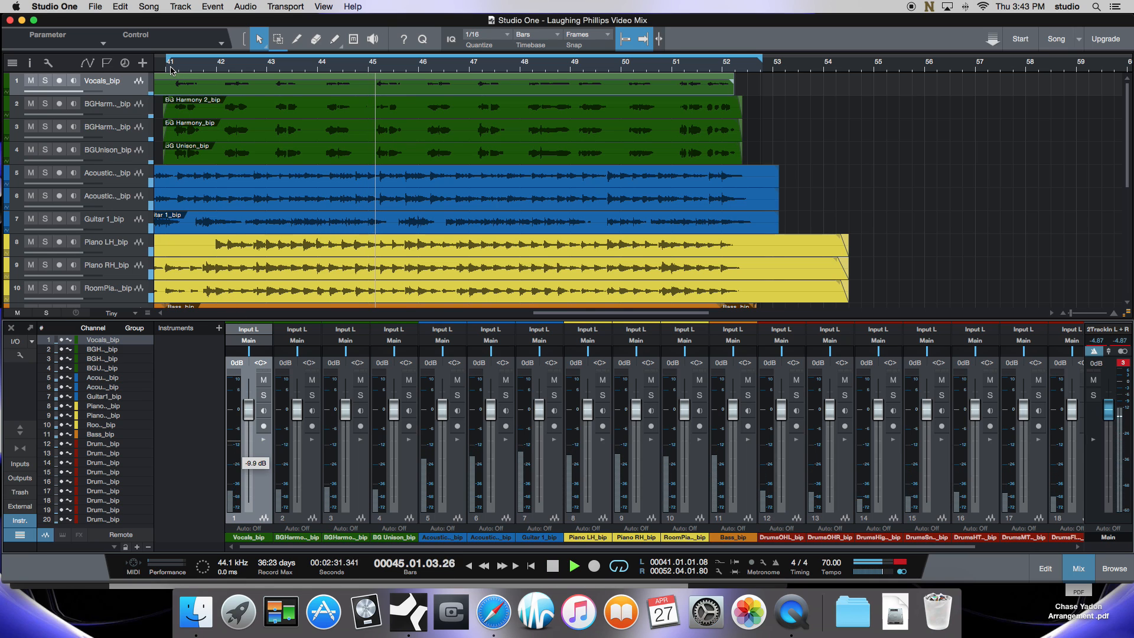
{"action": "left_click", "coordinate": [170, 69]}
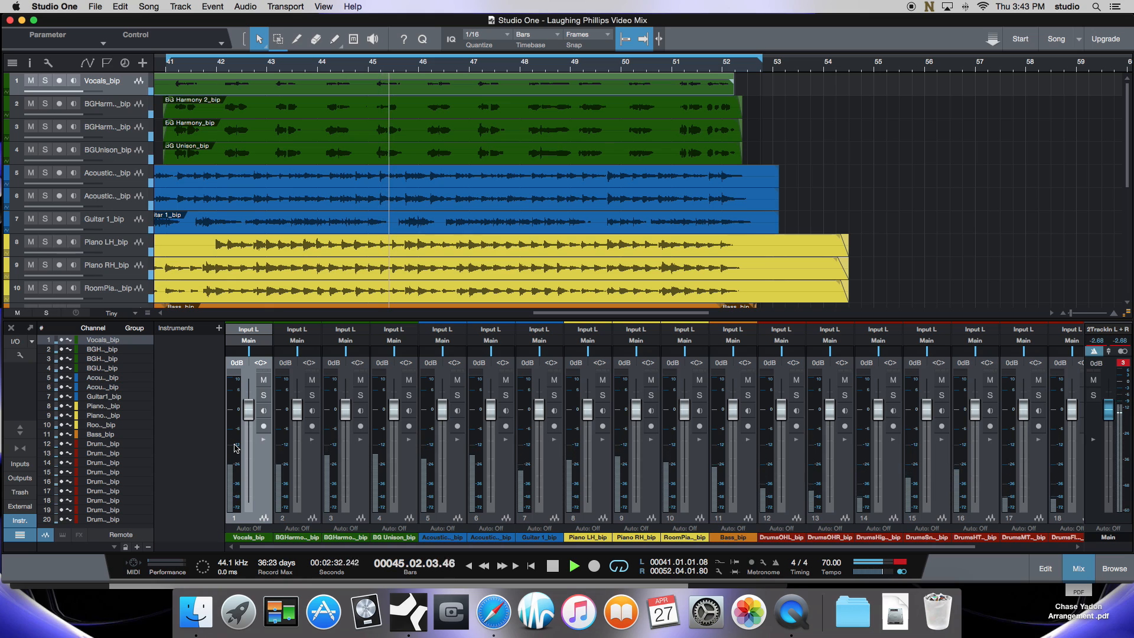
{"action": "key", "text": "space"}
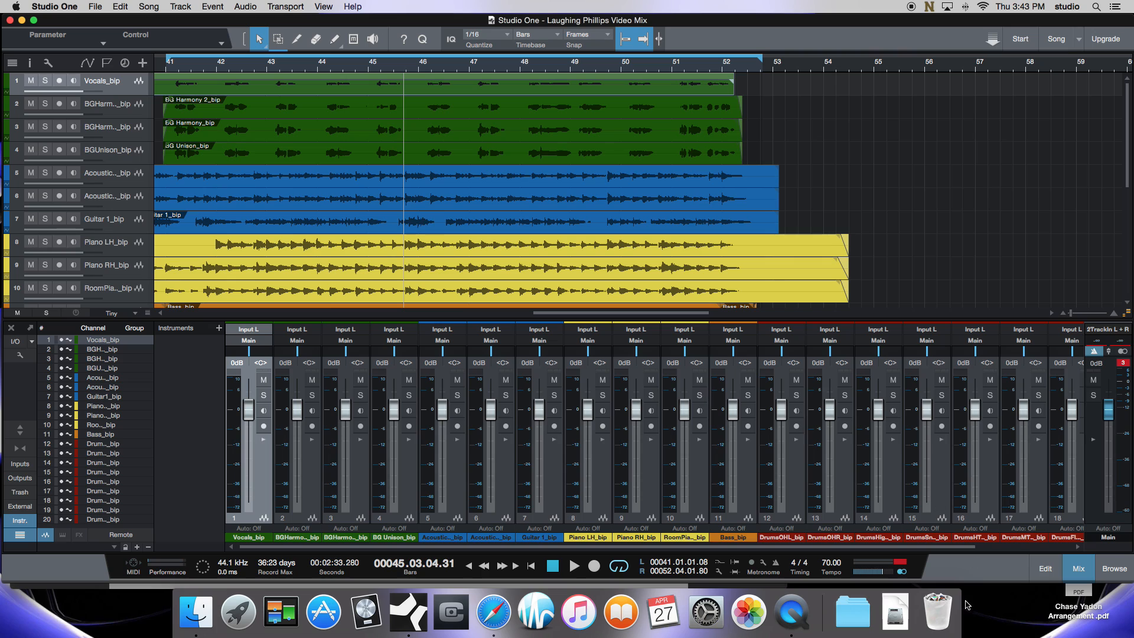
{"action": "left_click", "coordinate": [894, 564]}
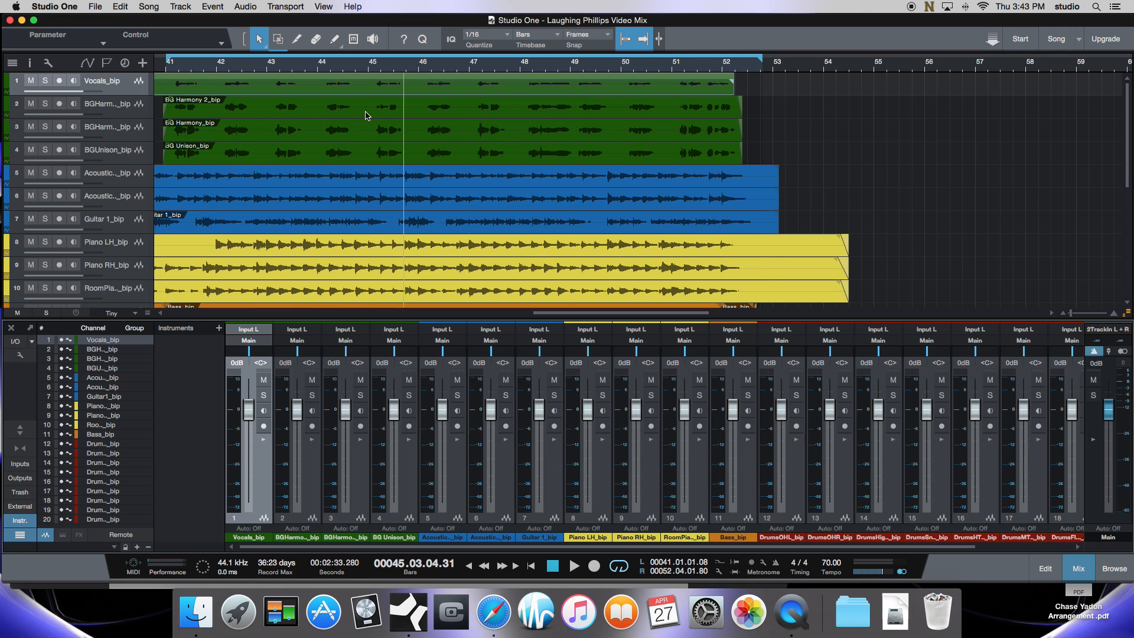
Check the lowered Vocals events from the start of the song to its end
{"action": "scroll", "coordinate": [365, 116], "scroll_direction": "left", "scroll_amount": 20}
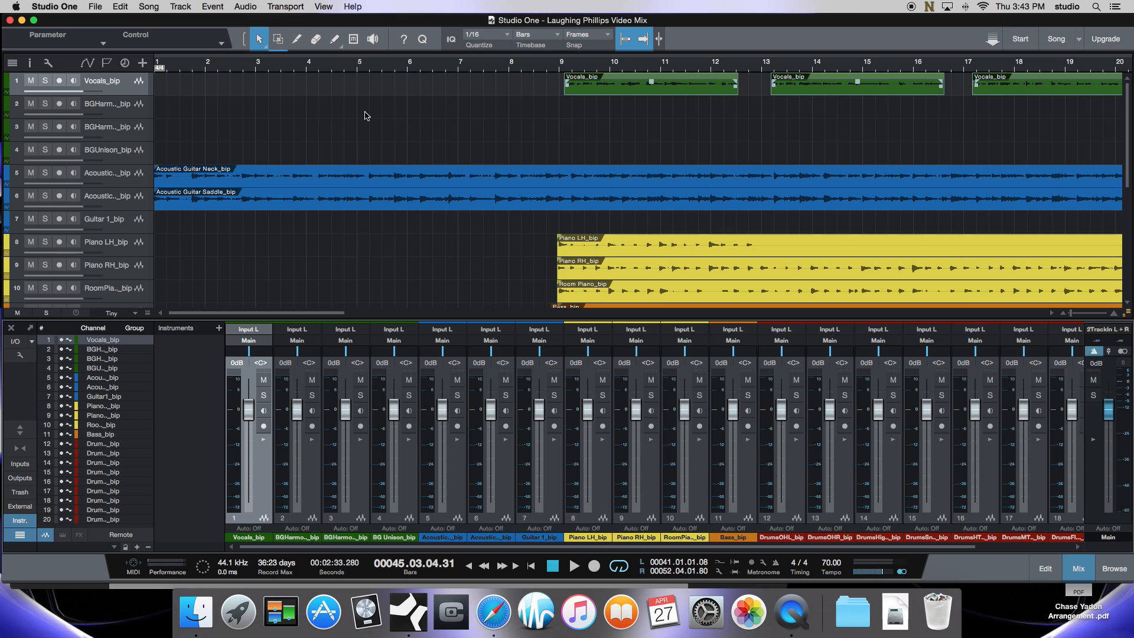
{"action": "scroll", "coordinate": [365, 115], "scroll_direction": "right", "scroll_amount": 7}
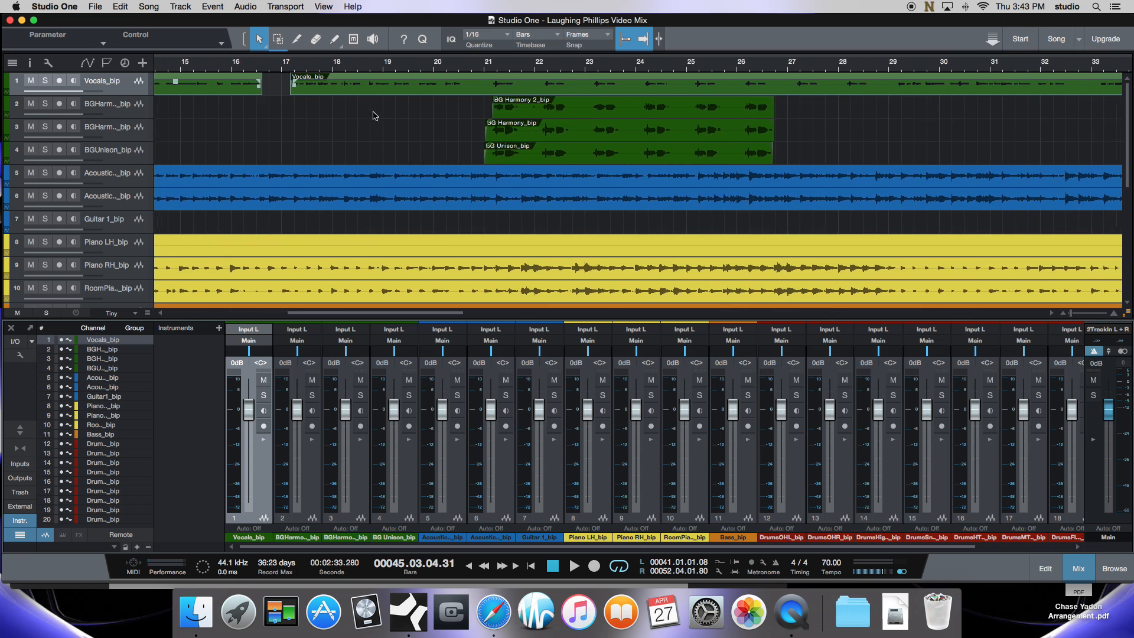
{"action": "scroll", "coordinate": [372, 115], "scroll_direction": "right", "scroll_amount": 11}
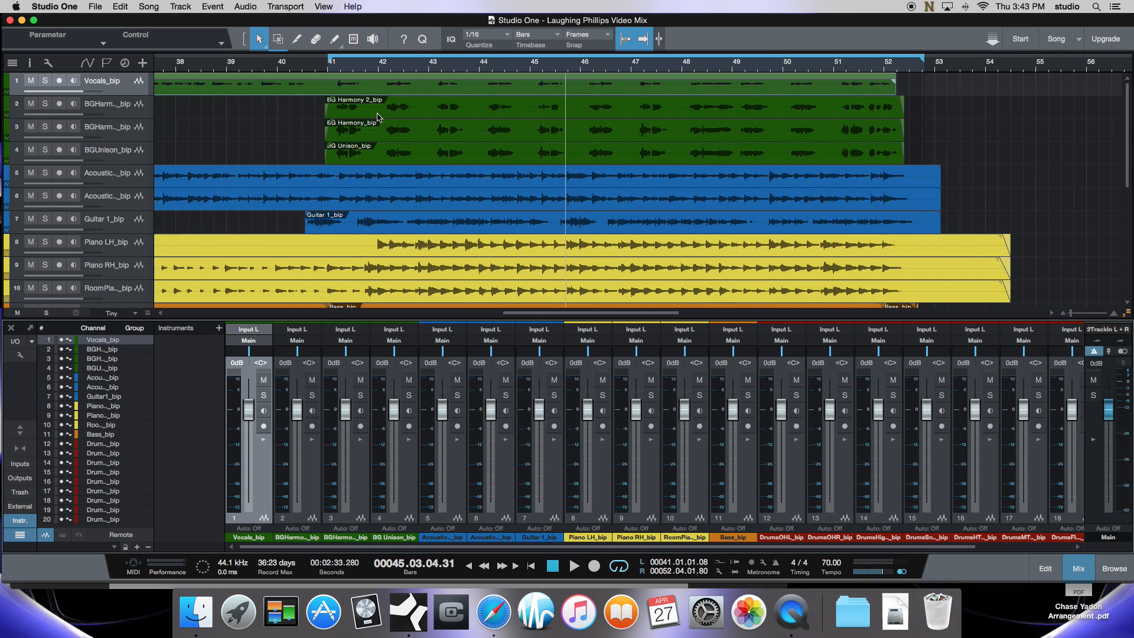
Select both BG Harmony 2 events on track 2, in the earlier and final choruses, and lower their volume together
{"action": "left_click", "coordinate": [390, 114]}
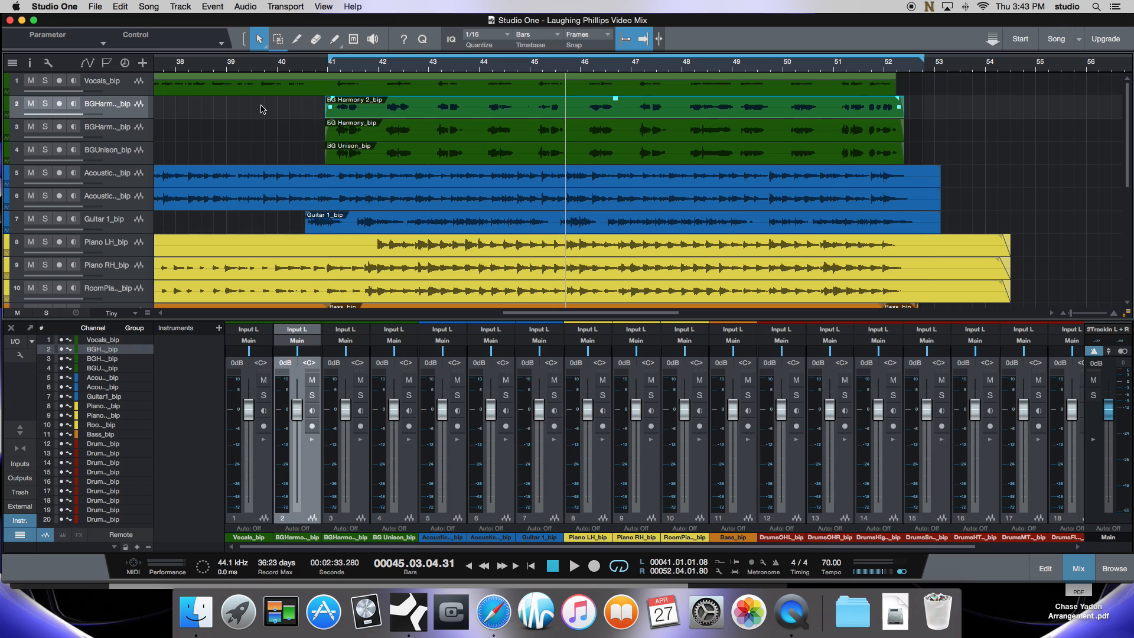
{"action": "scroll", "coordinate": [301, 109], "scroll_direction": "left", "scroll_amount": 7}
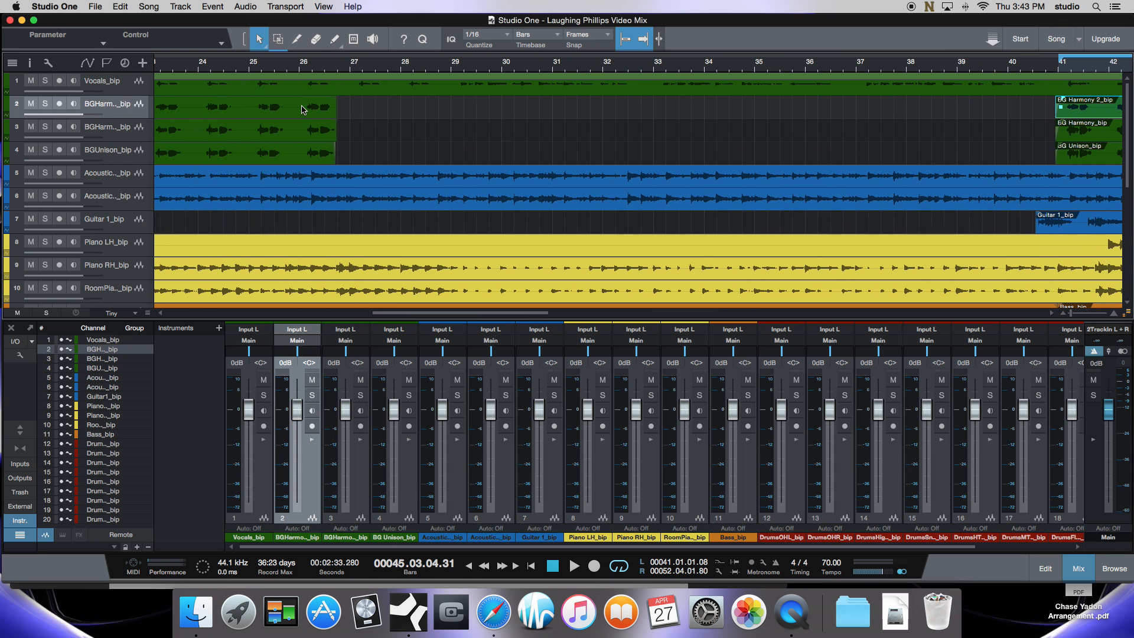
{"action": "left_click", "coordinate": [302, 110]}
{"action": "scroll", "coordinate": [302, 110], "scroll_direction": "left", "scroll_amount": 12}
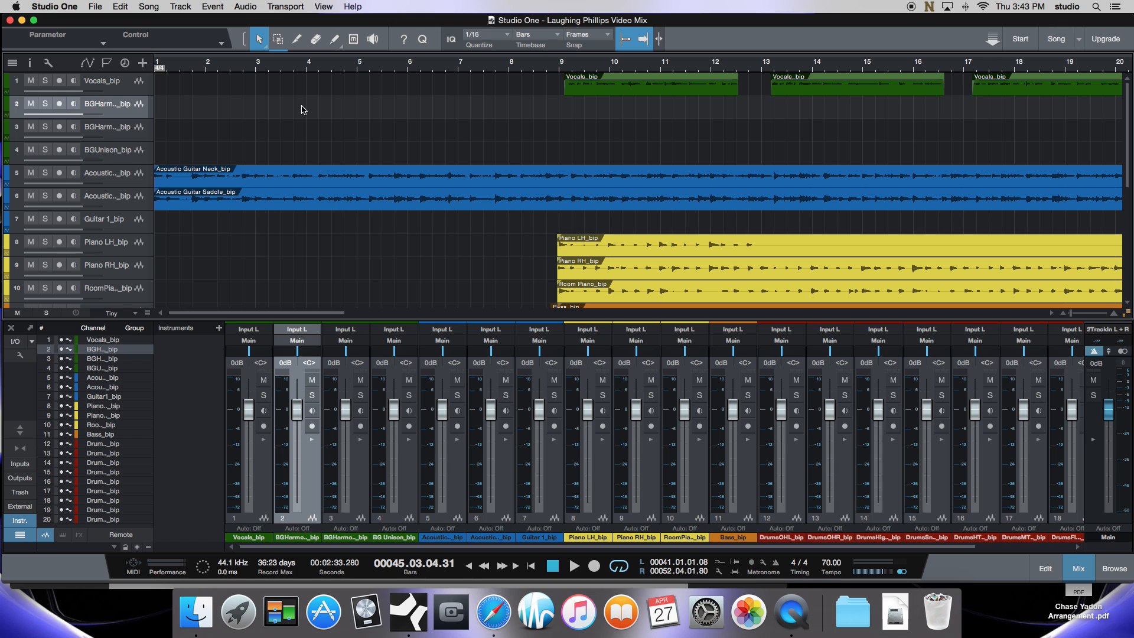
{"action": "scroll", "coordinate": [301, 110], "scroll_direction": "right", "scroll_amount": 20}
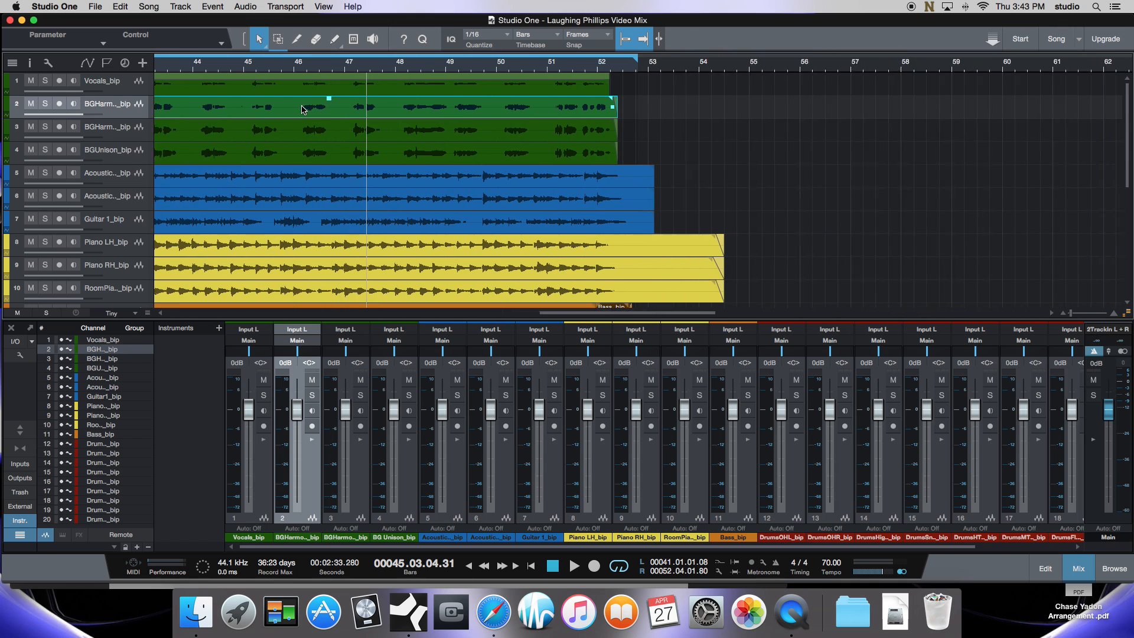
{"action": "scroll", "coordinate": [302, 110], "scroll_direction": "left", "scroll_amount": 2}
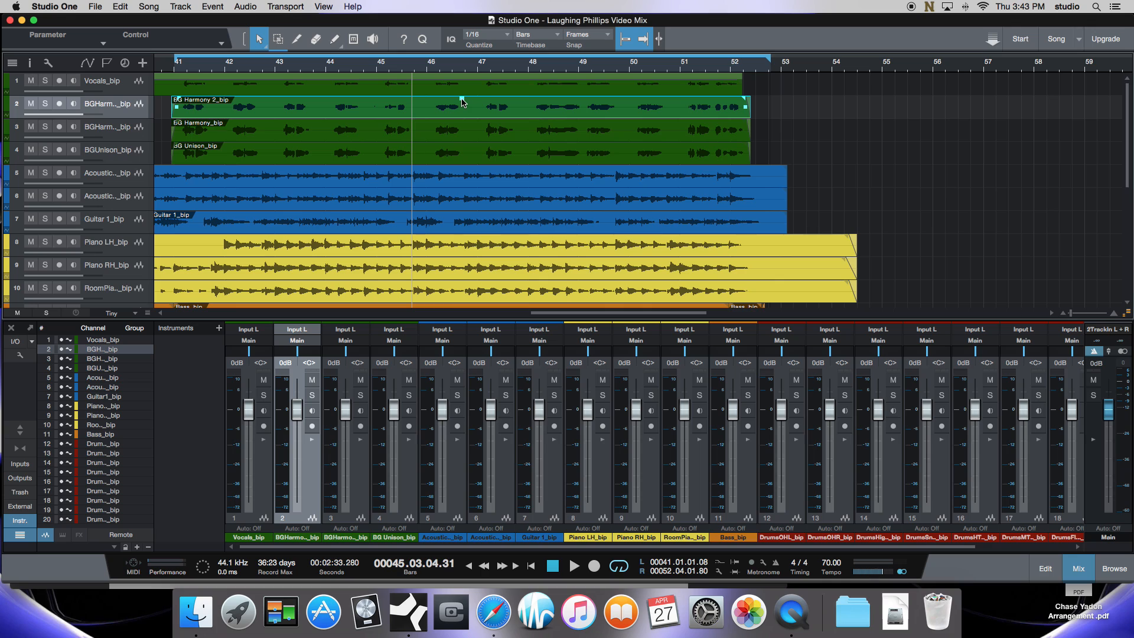
{"action": "left_click", "coordinate": [461, 101]}
{"action": "left_click_drag", "start_coordinate": [463, 103], "coordinate": [462, 104]}
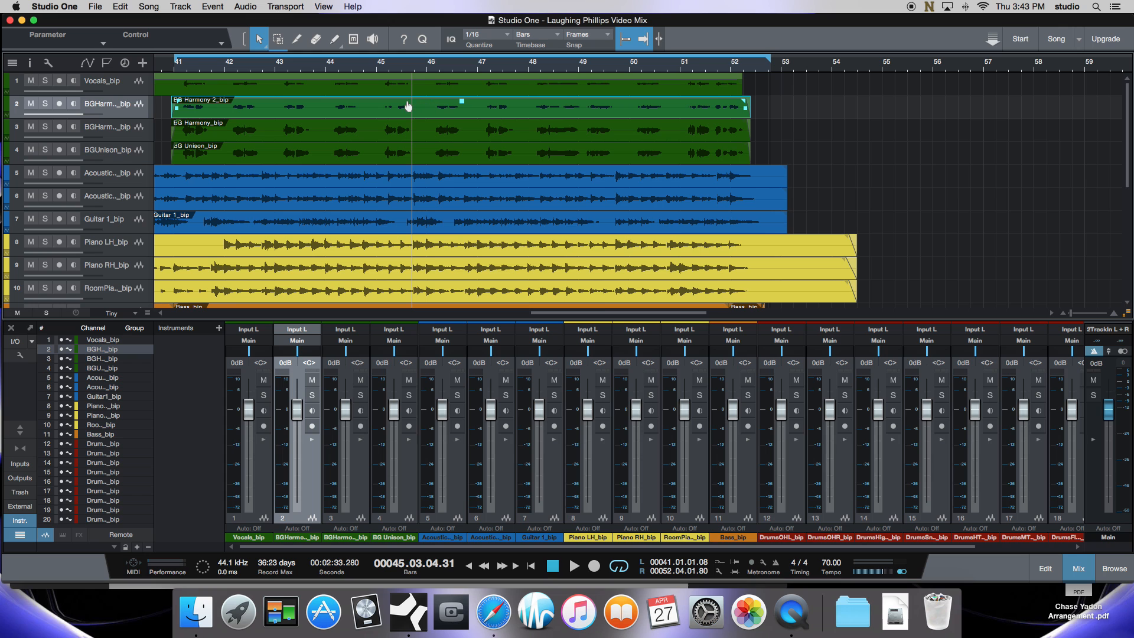
Review both lowered BG Harmony 2 events and play the final chorus through to bar 52 to check the level
{"action": "scroll", "coordinate": [413, 106], "scroll_direction": "left", "scroll_amount": 10}
{"action": "scroll", "coordinate": [408, 105], "scroll_direction": "left", "scroll_amount": 5}
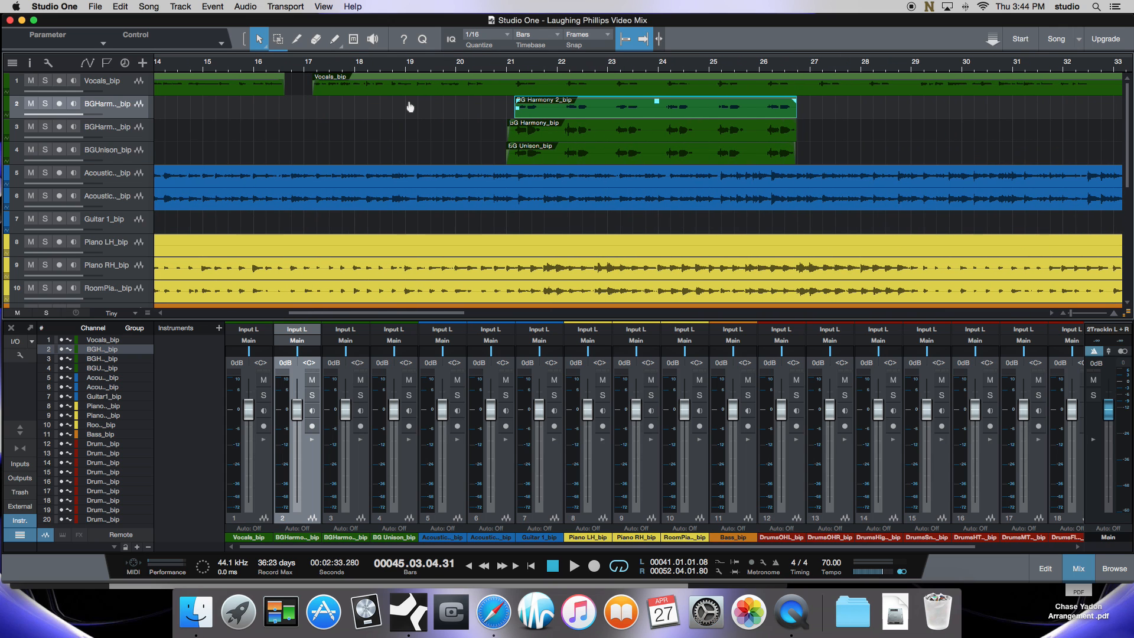
{"action": "scroll", "coordinate": [407, 106], "scroll_direction": "right", "scroll_amount": 12}
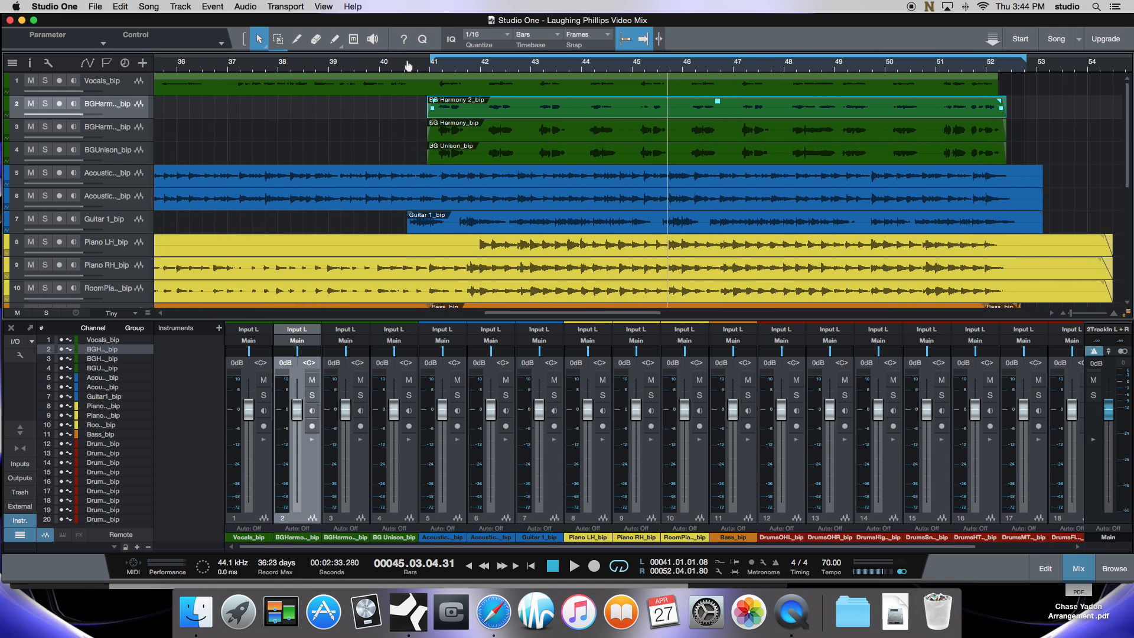
{"action": "left_click", "coordinate": [436, 69]}
{"action": "key", "text": "space"}
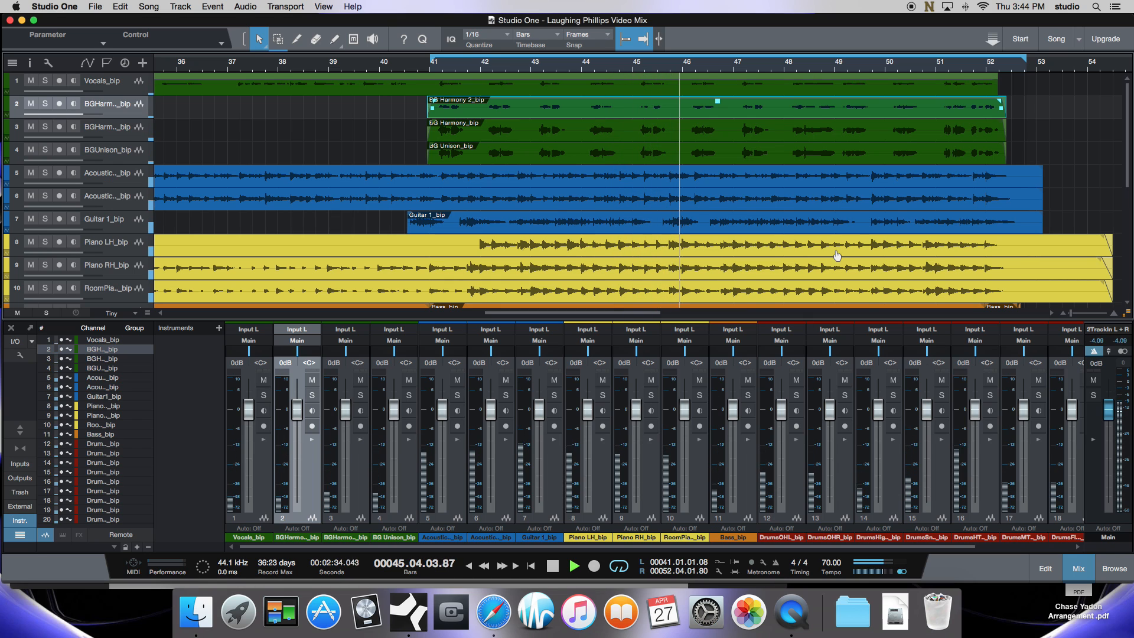
{"action": "left_click", "coordinate": [945, 70]}
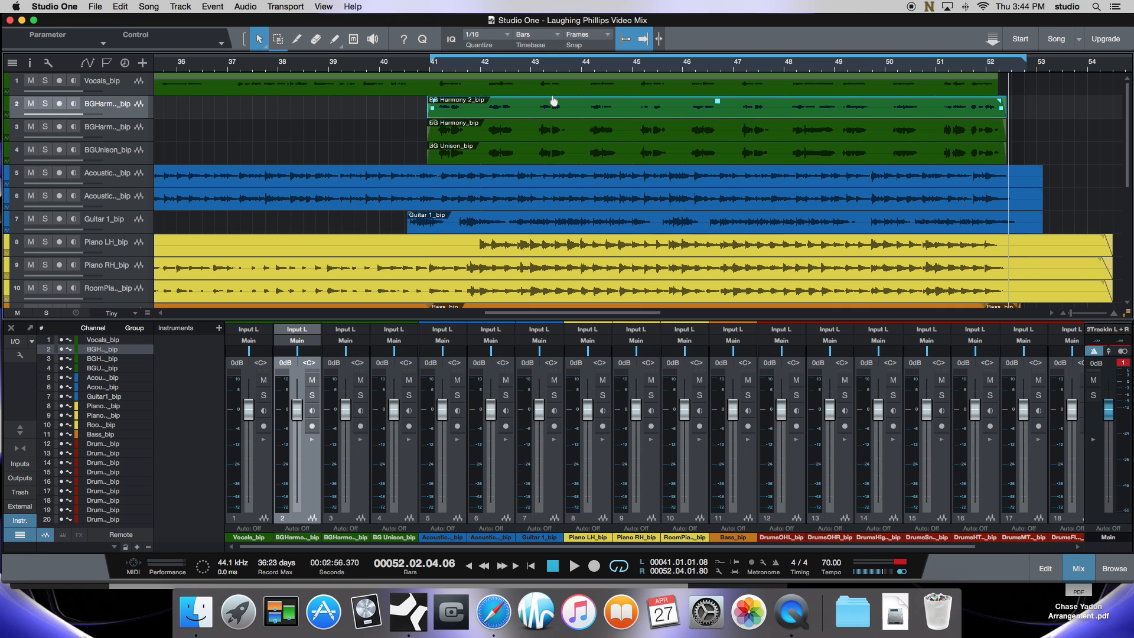
Look back through the earlier part of the song to check the lowered BG Harmony 2 event around bar 21
{"action": "scroll", "coordinate": [368, 111], "scroll_direction": "left", "scroll_amount": 15}
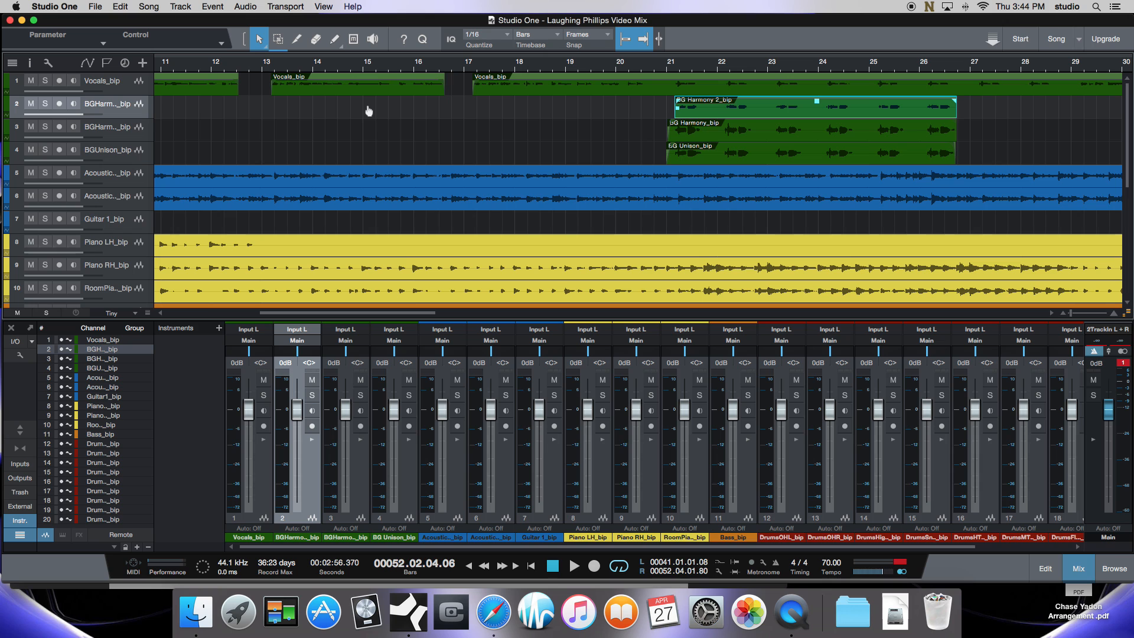
{"action": "scroll", "coordinate": [368, 111], "scroll_direction": "left", "scroll_amount": 7}
{"action": "scroll", "coordinate": [369, 111], "scroll_direction": "right", "scroll_amount": 10}
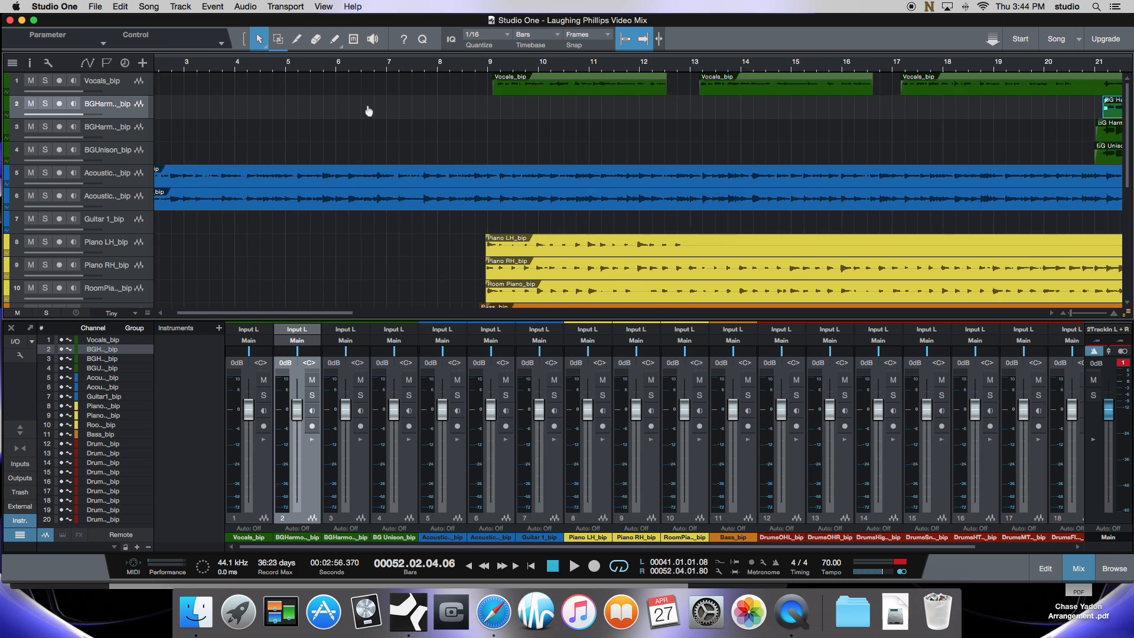
{"action": "scroll", "coordinate": [368, 111], "scroll_direction": "right", "scroll_amount": 4}
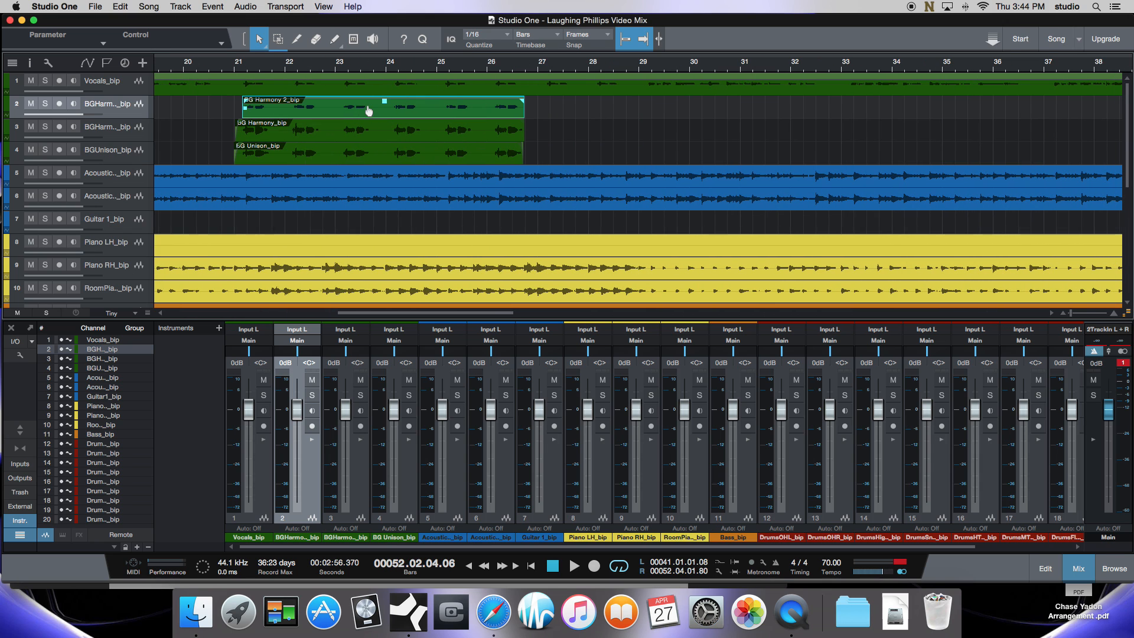